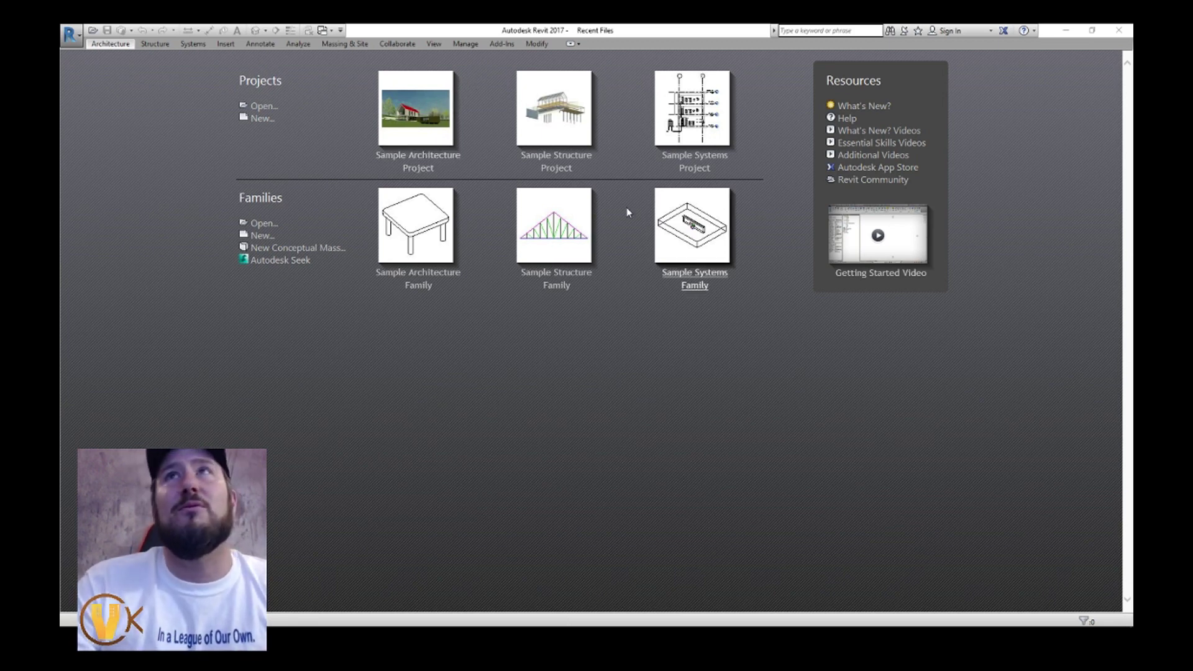
Step: Bring up the BIMobject website in the browser and scroll through its page
mouse_move(174, 622)
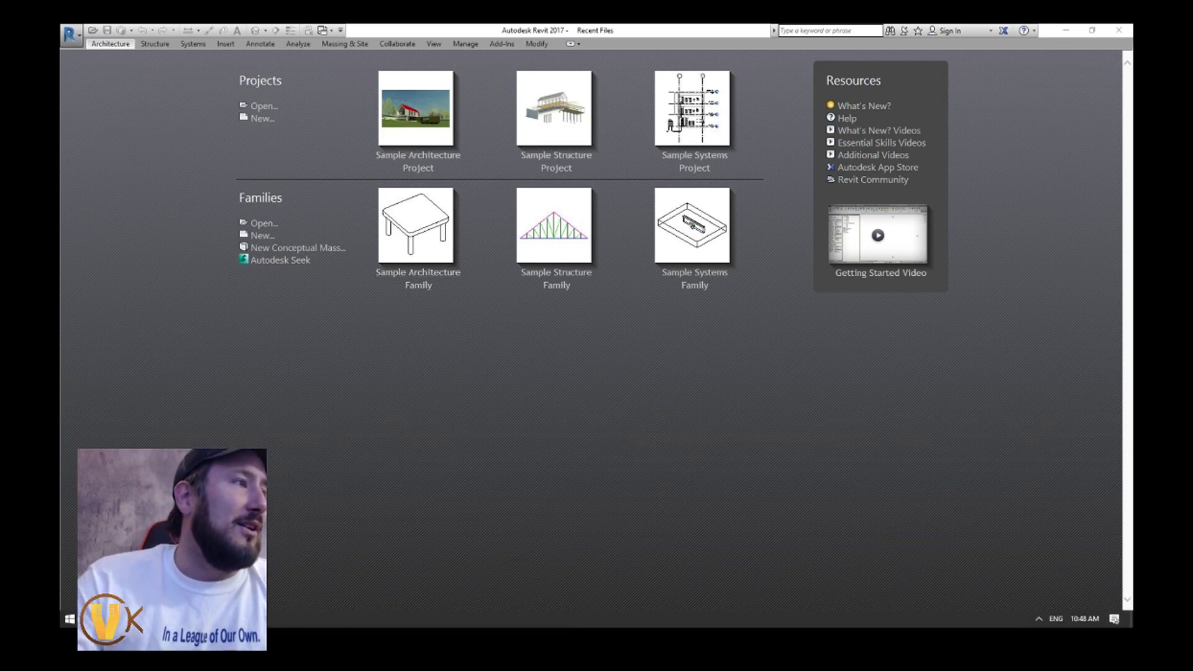
left_click(174, 619)
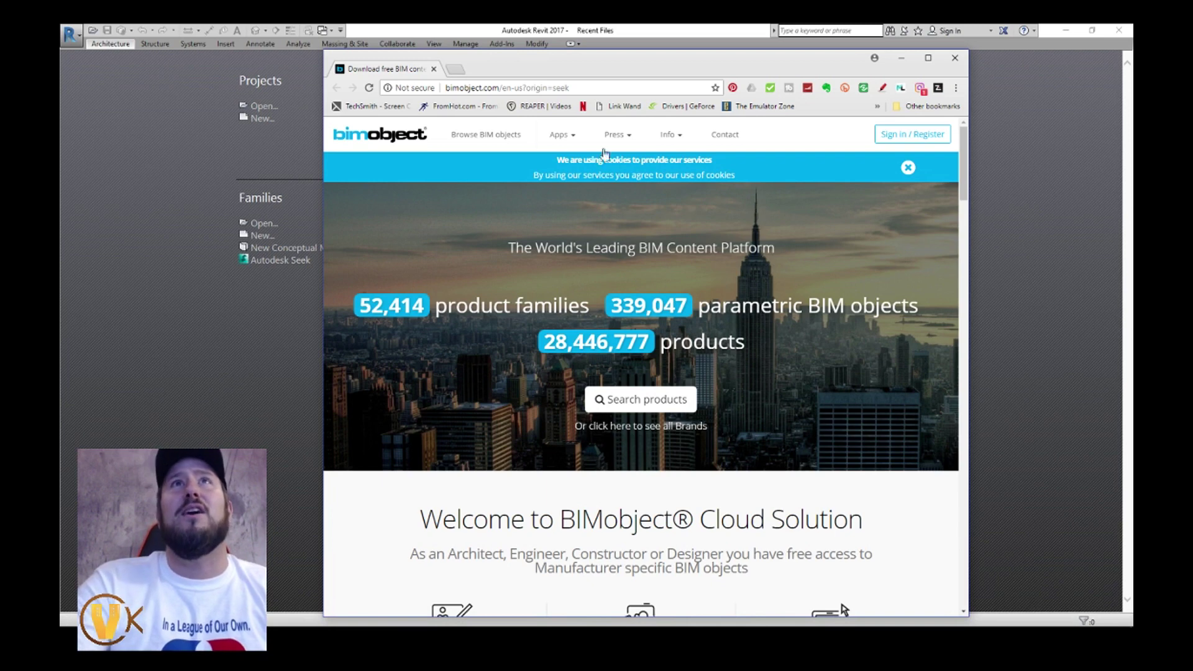
scroll(881, 225, "down", 5)
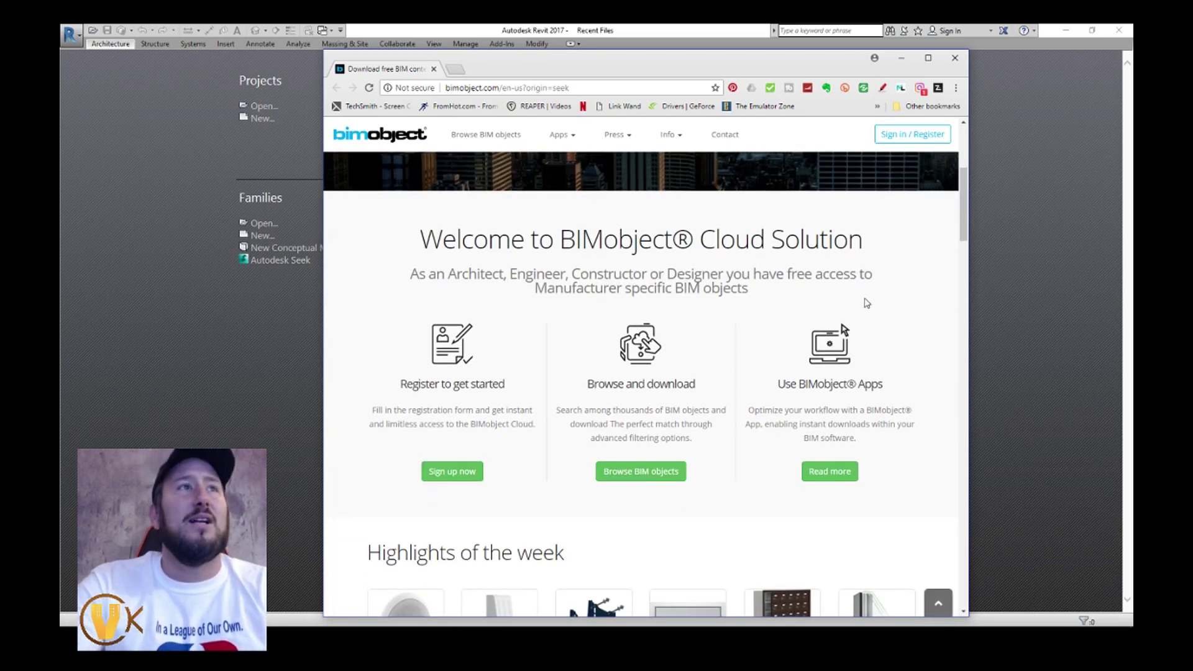
scroll(870, 299, "down", 5)
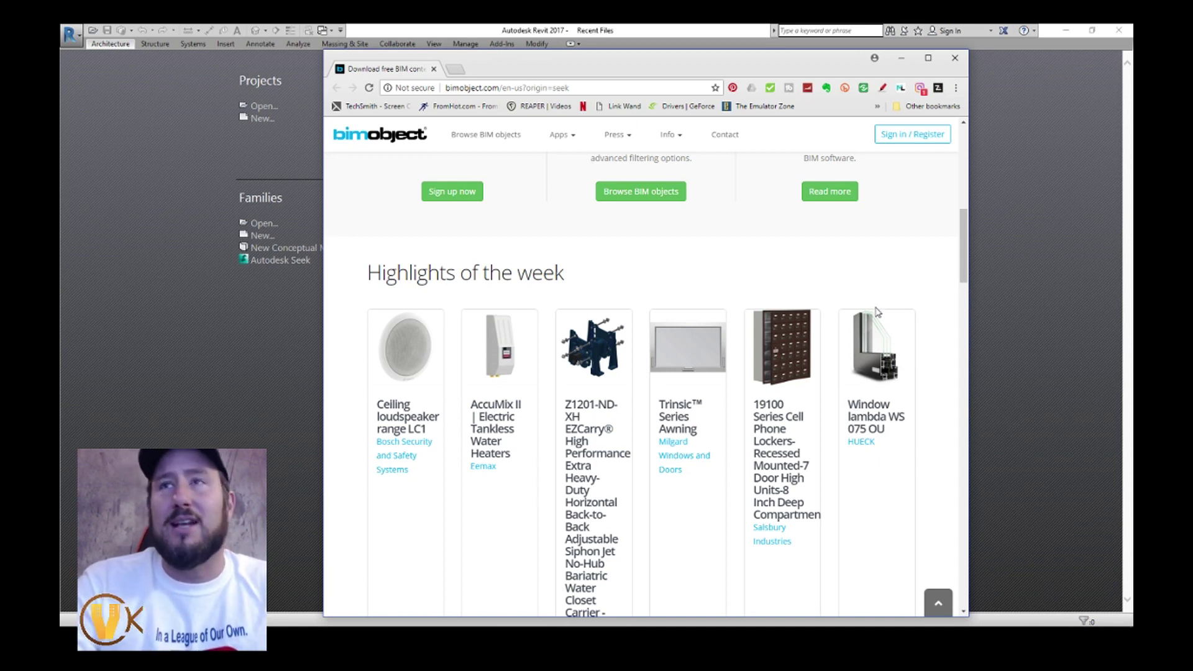
scroll(889, 419, "down", 2)
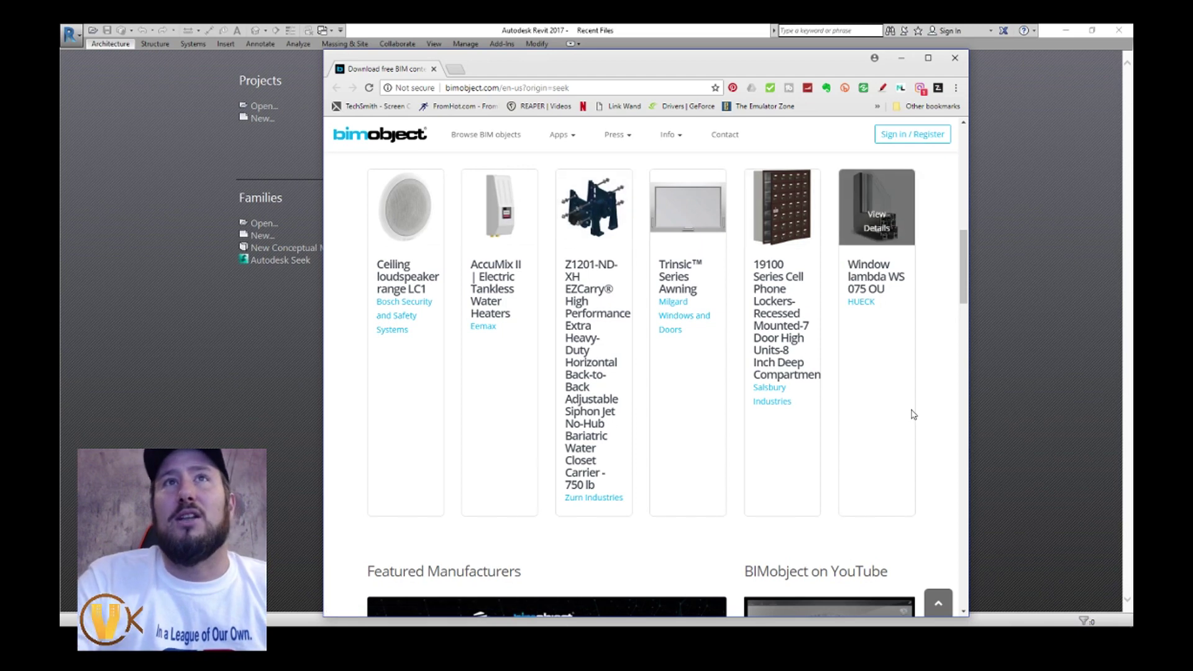
scroll(914, 415, "down", 3)
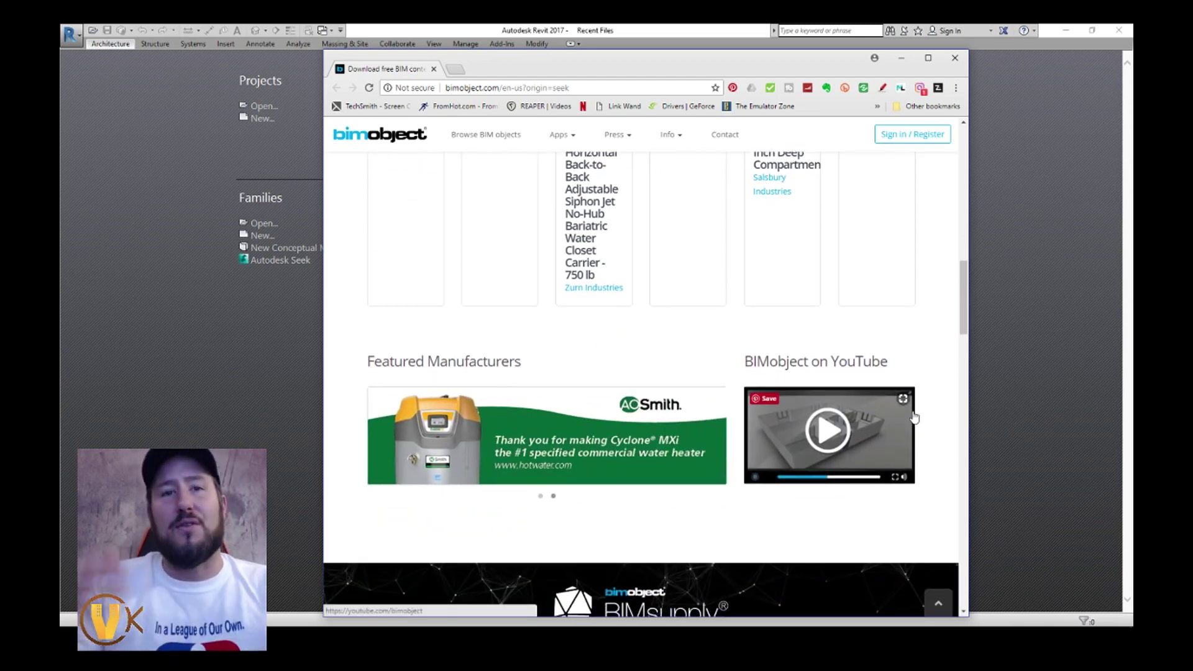
scroll(914, 417, "down", 5)
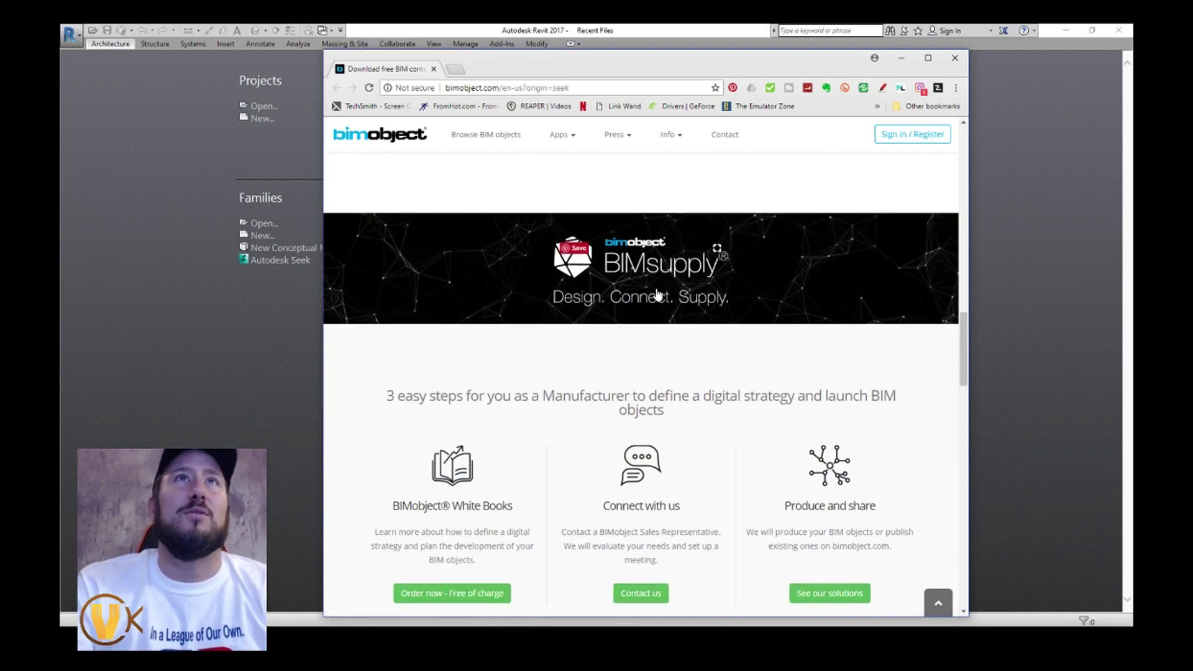
scroll(688, 309, "down", 2)
scroll(772, 402, "down", 8)
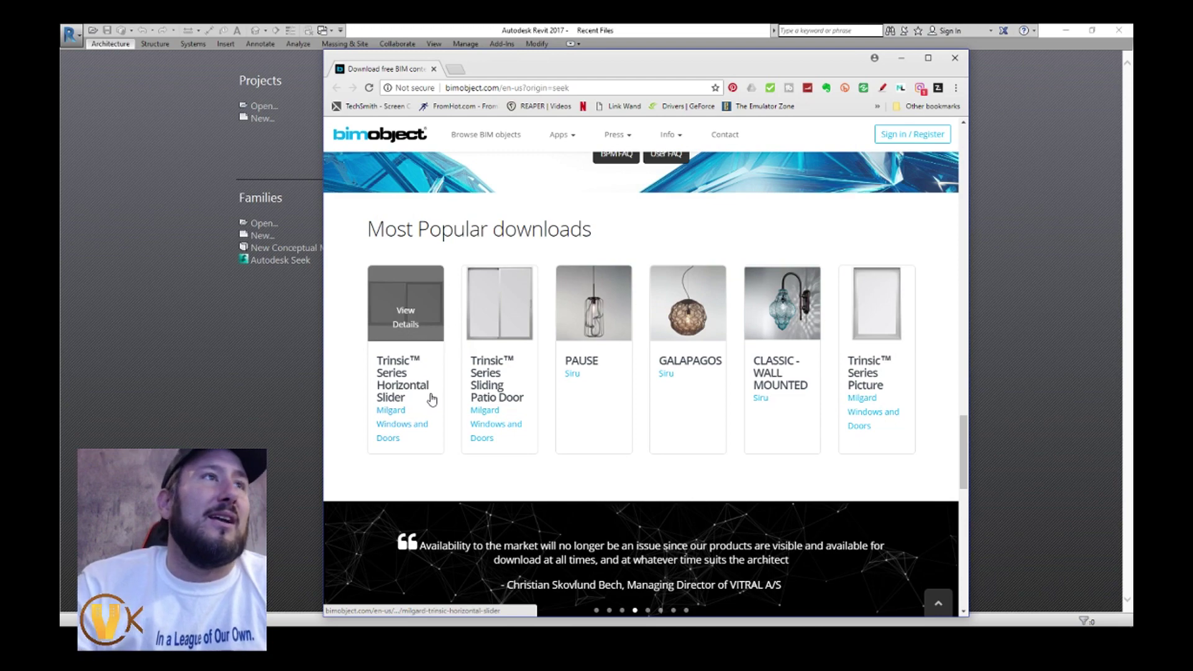
scroll(609, 442, "down", 6)
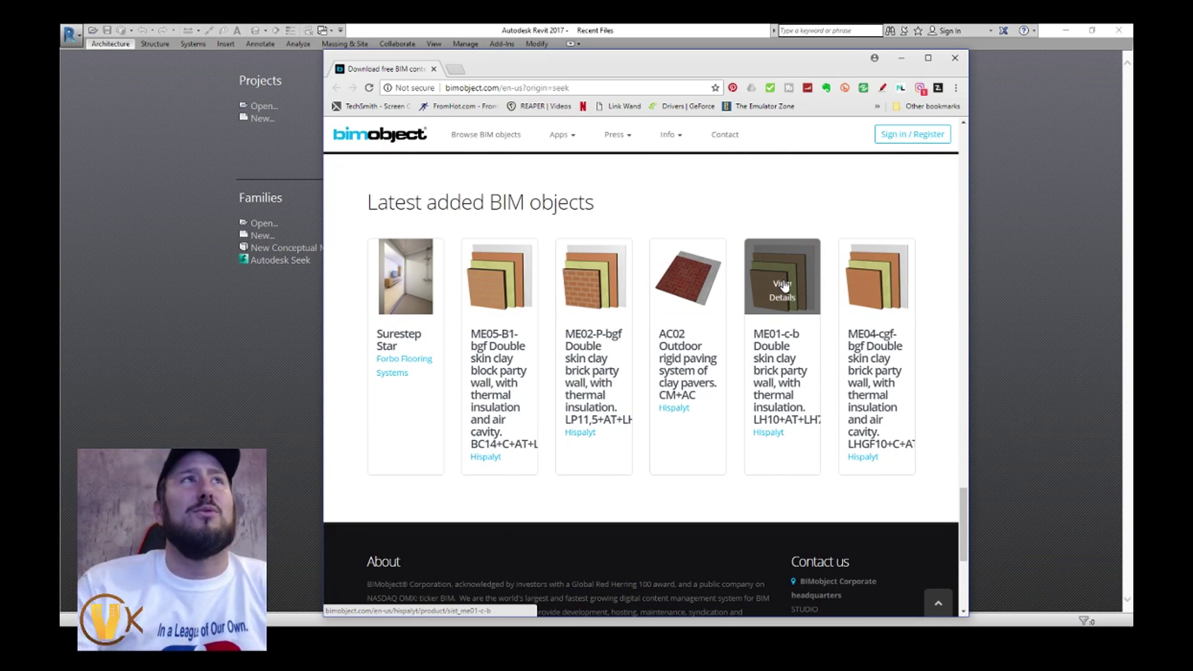
scroll(784, 285, "down", 5)
scroll(780, 277, "up", 10)
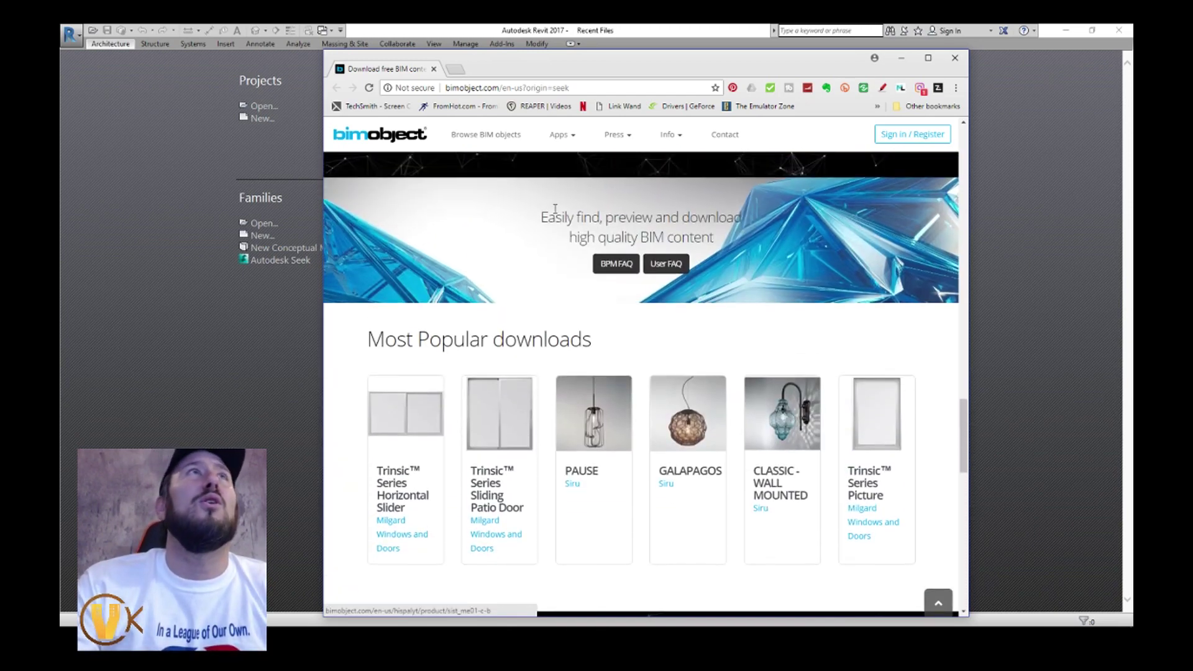
scroll(554, 208, "up", 4)
Step: Open the Revit sample architecture project on its title sheet, minimize the browser, and select Level 1
left_click(160, 210)
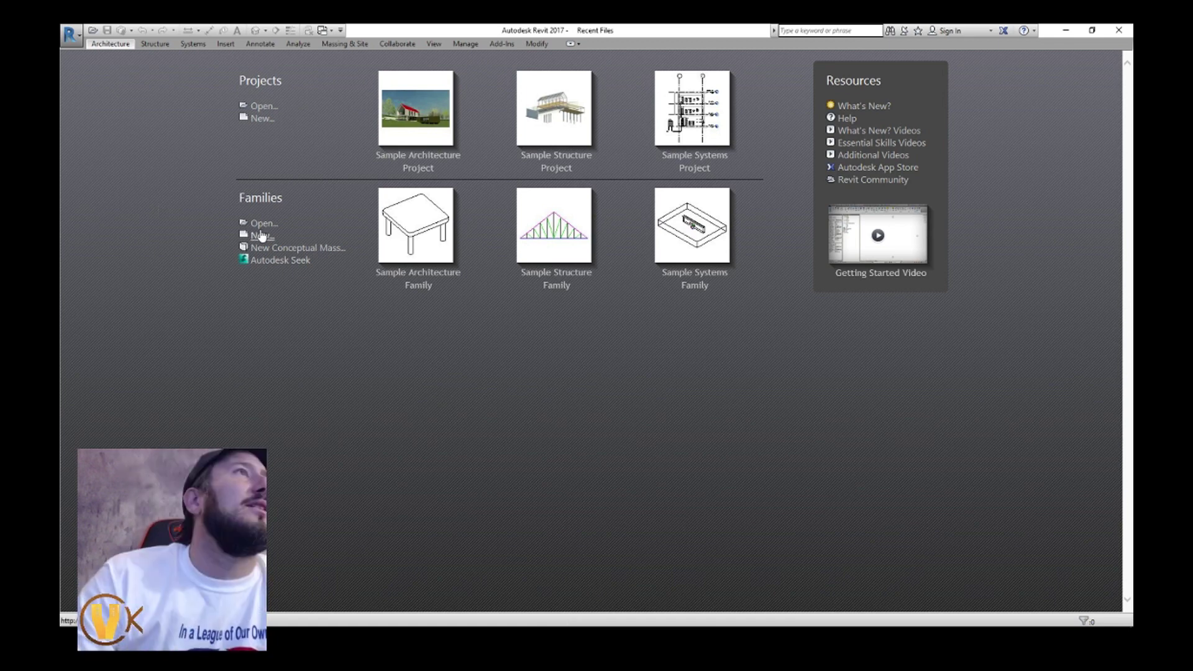
left_click(397, 157)
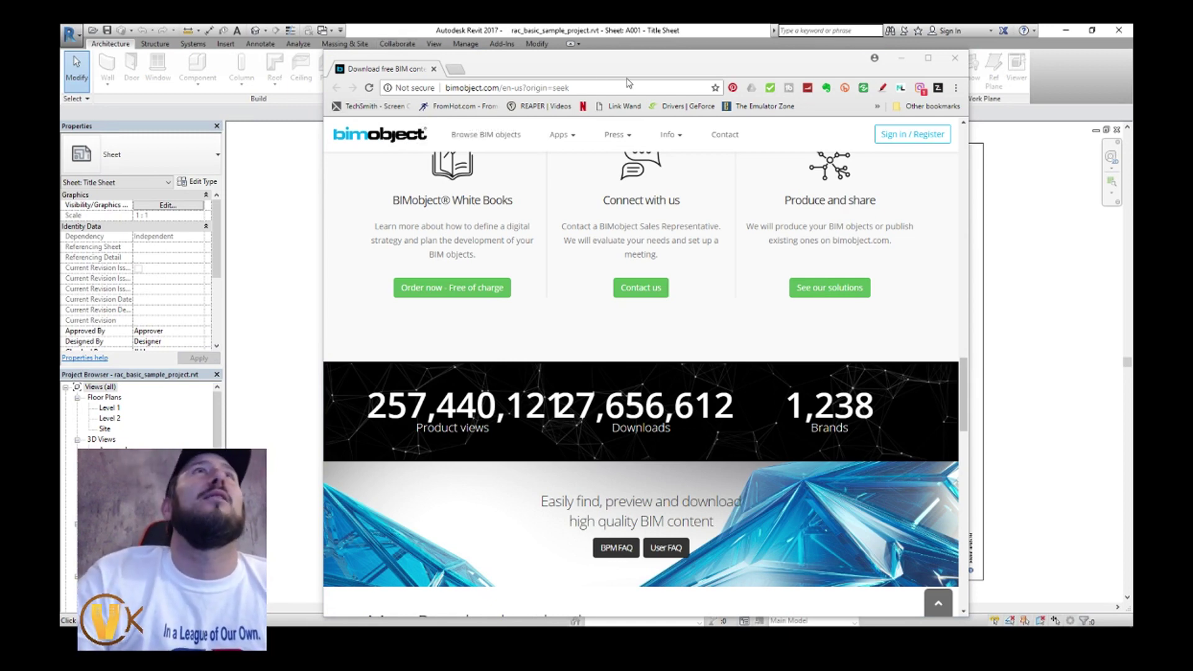
left_click(894, 62)
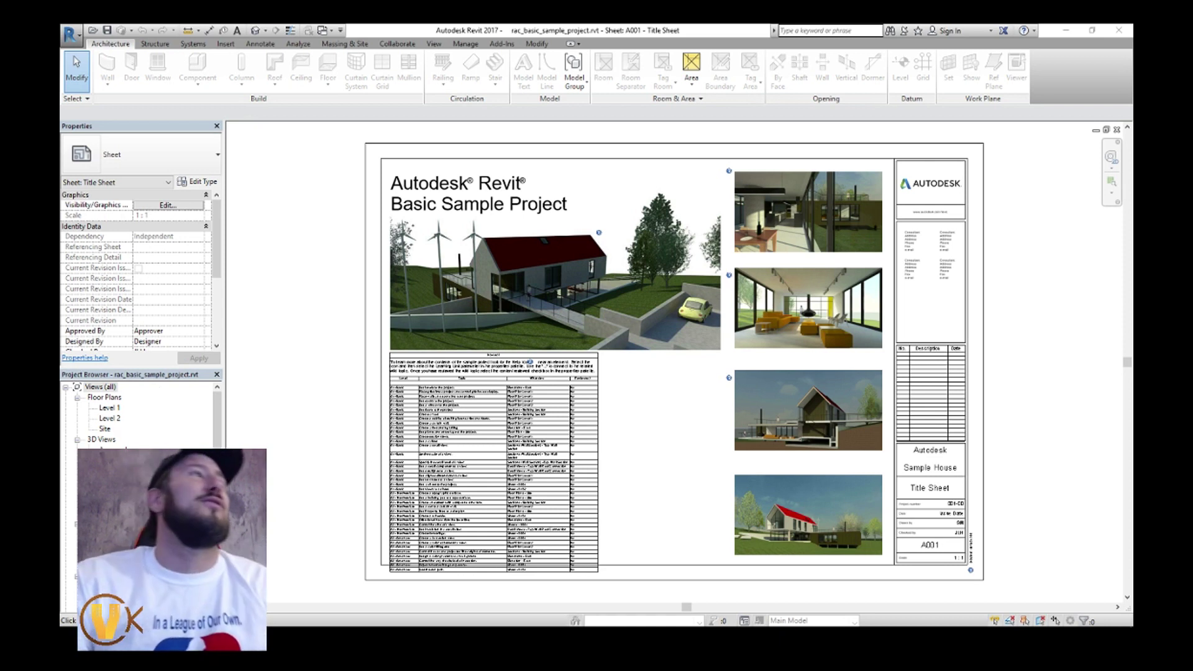
left_click(111, 409)
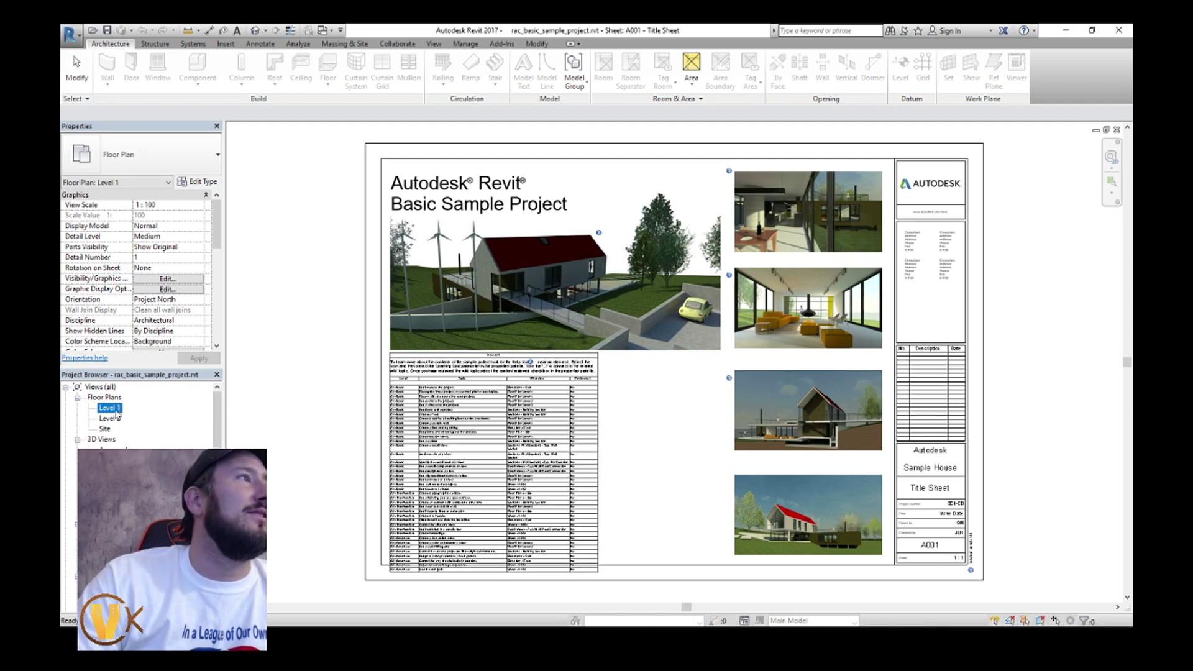
Step: Open the Level 1 floor plan with its colour-coded Room Legend and pick the east elevation marker
double_click(110, 410)
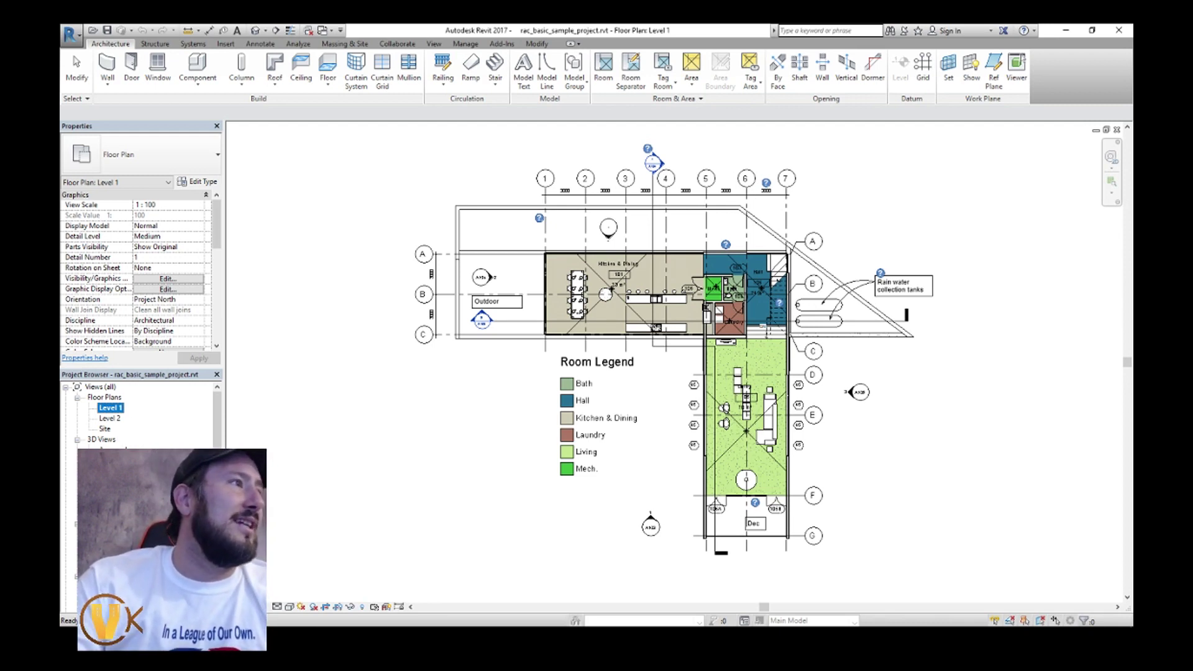
left_click(109, 471)
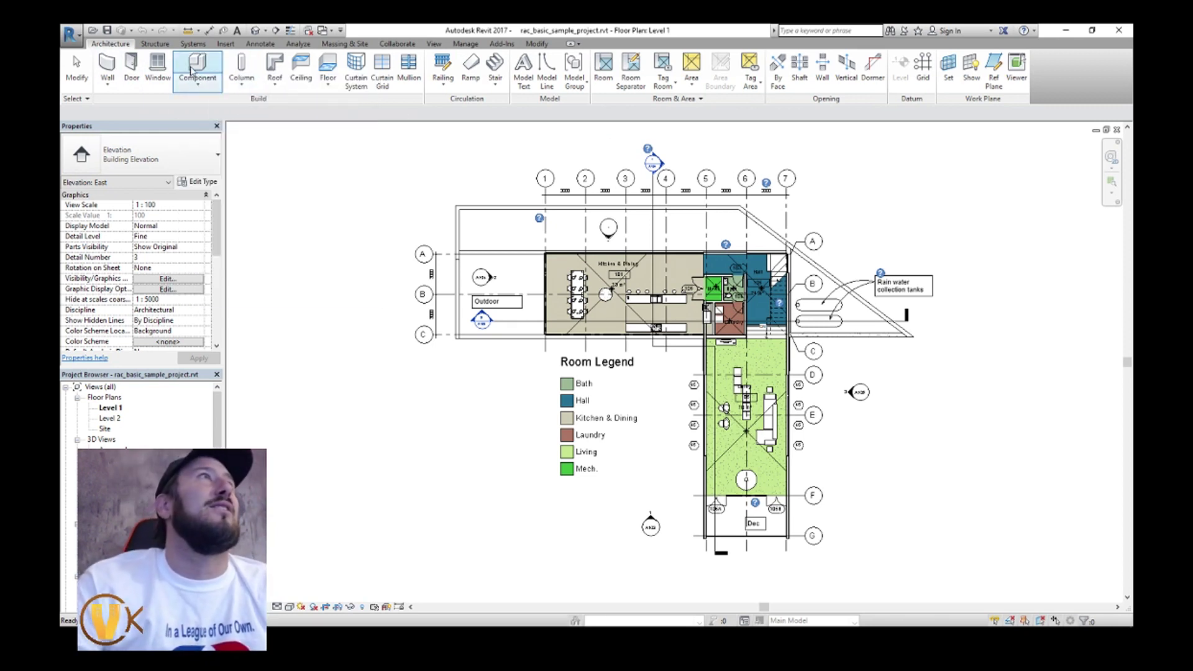
left_click(148, 44)
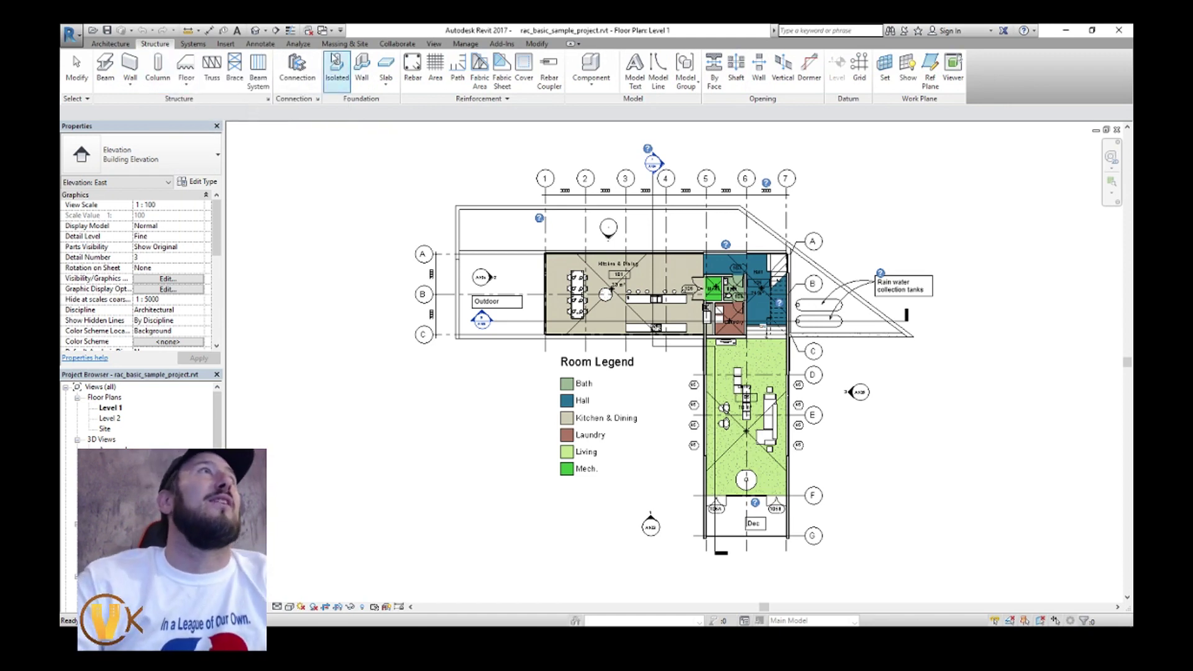
Step: Look over the Systems ribbon tools, then return to the Architecture tools
left_click(193, 44)
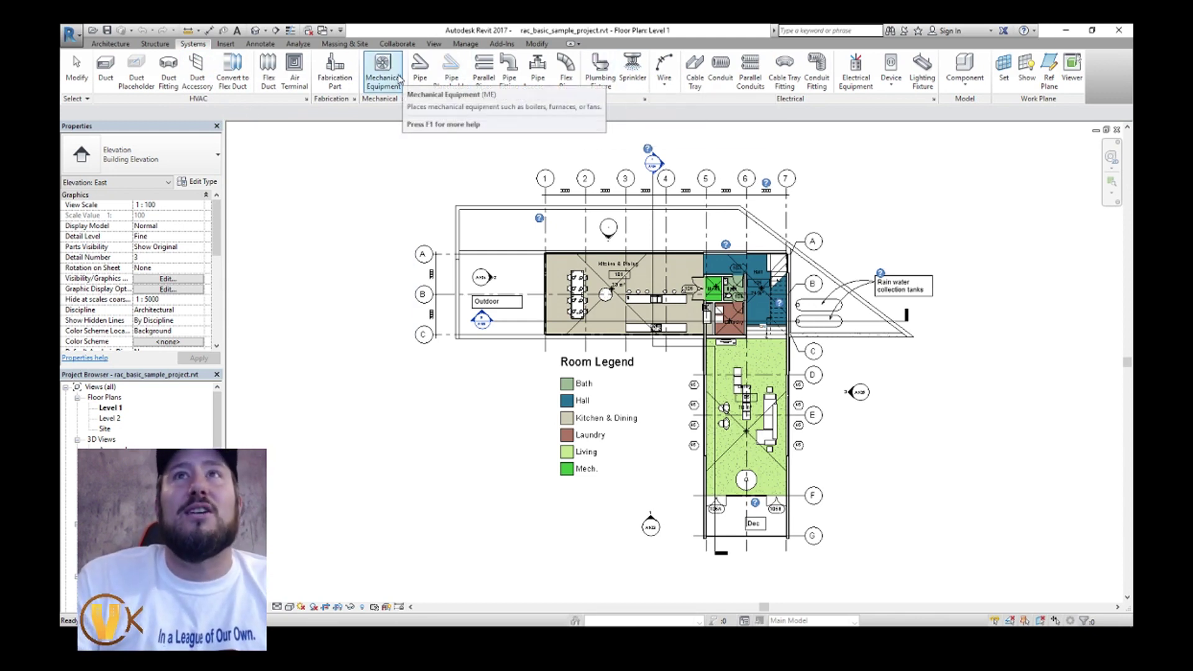
left_click(111, 44)
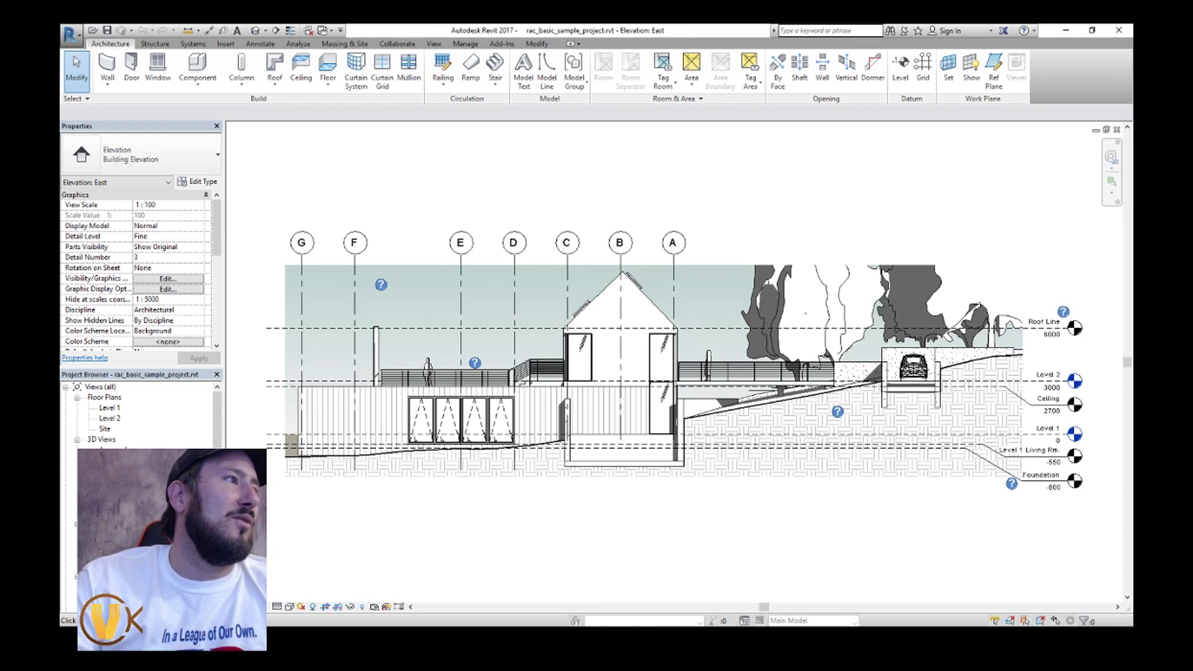
Step: Switch to the North elevation, show the View tools, and choose the Approach 3D view
key("ctrl+Tab")
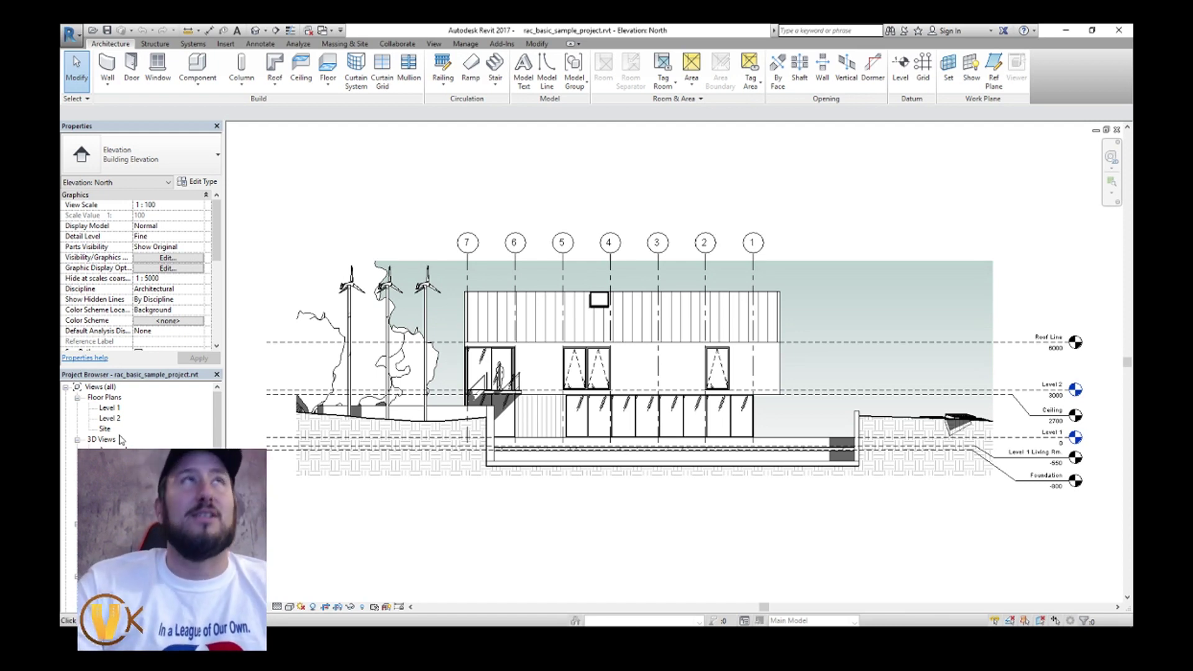
left_click(434, 46)
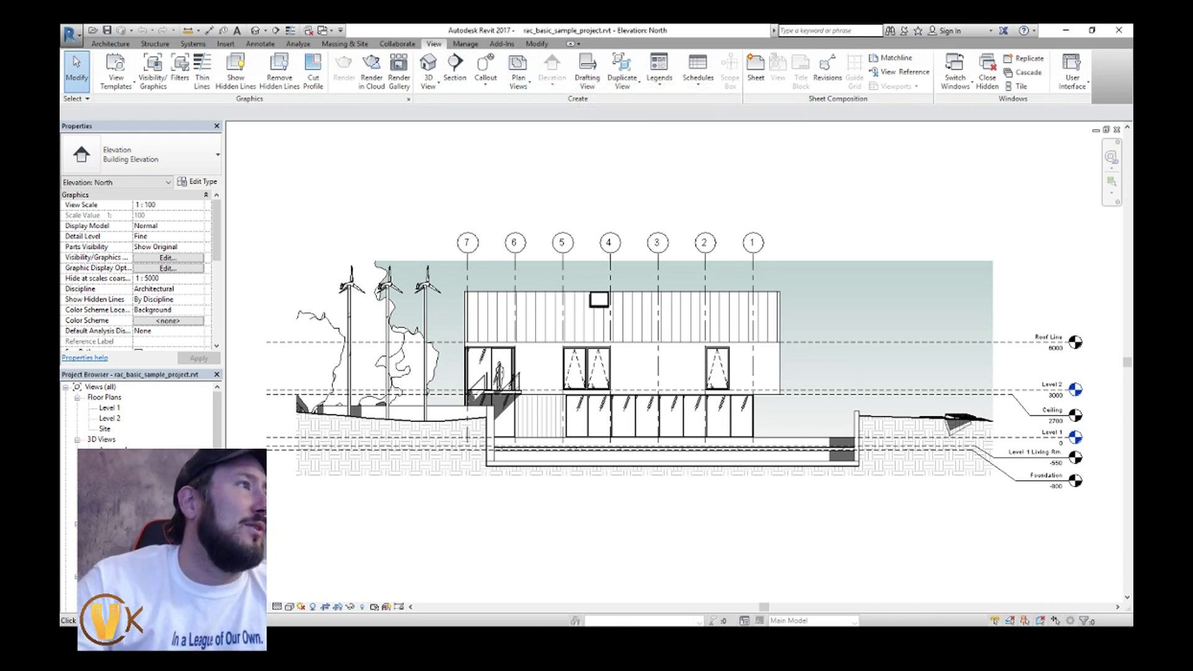
left_click(112, 449)
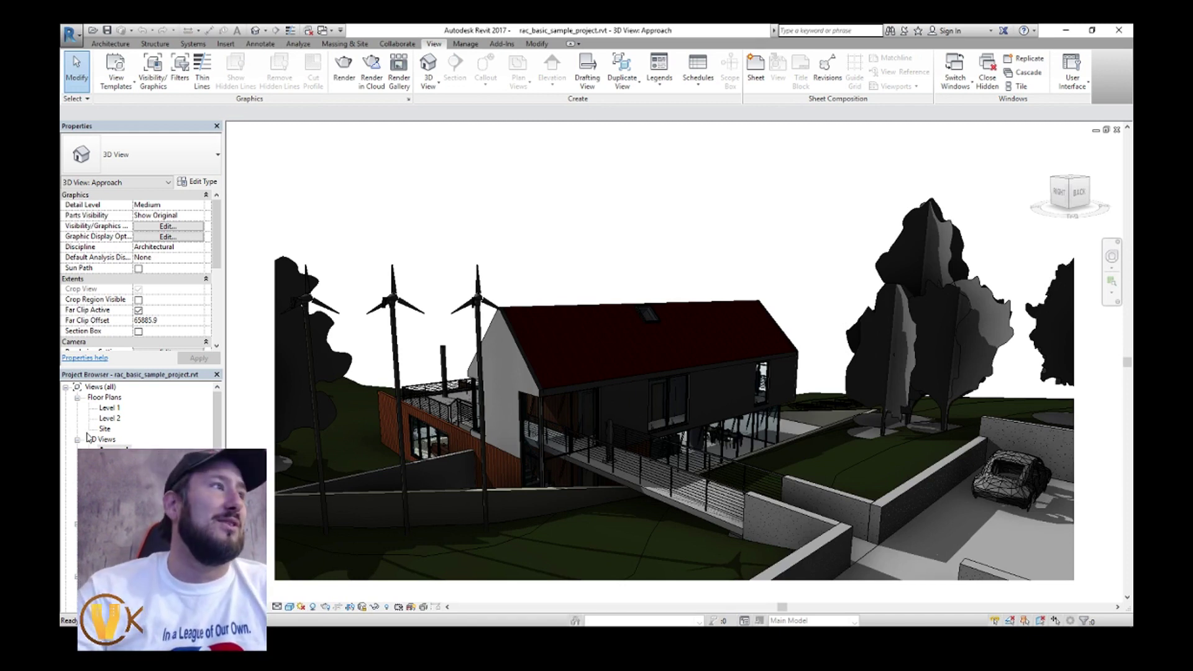
key("ctrl+Tab")
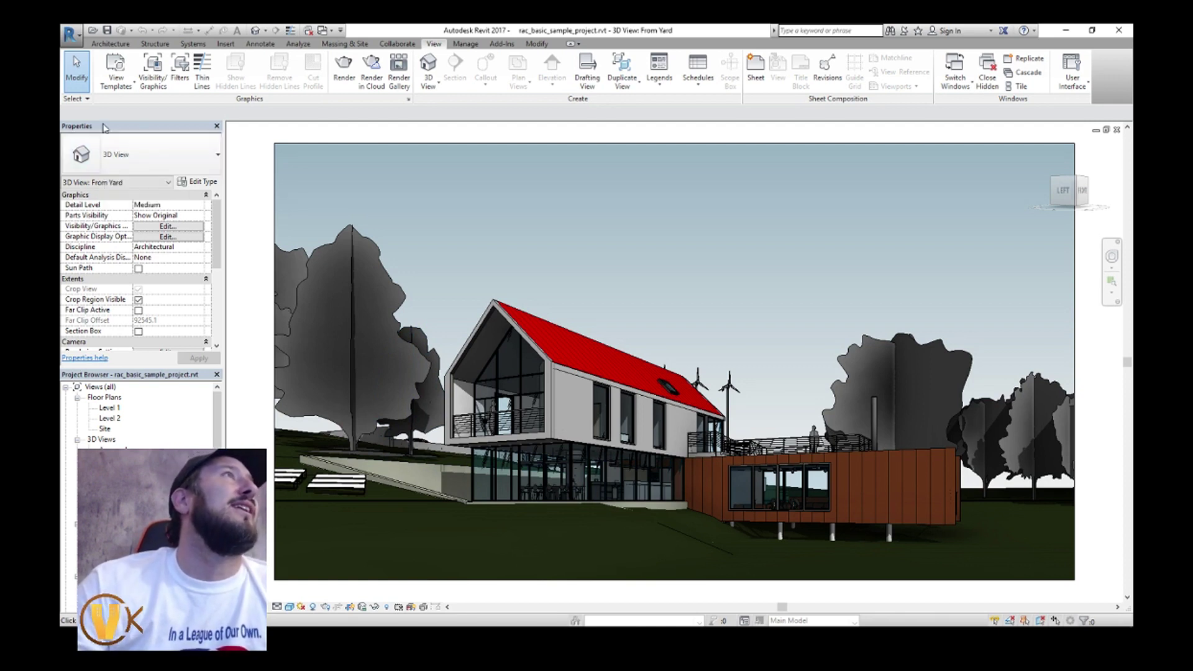
left_click(548, 333)
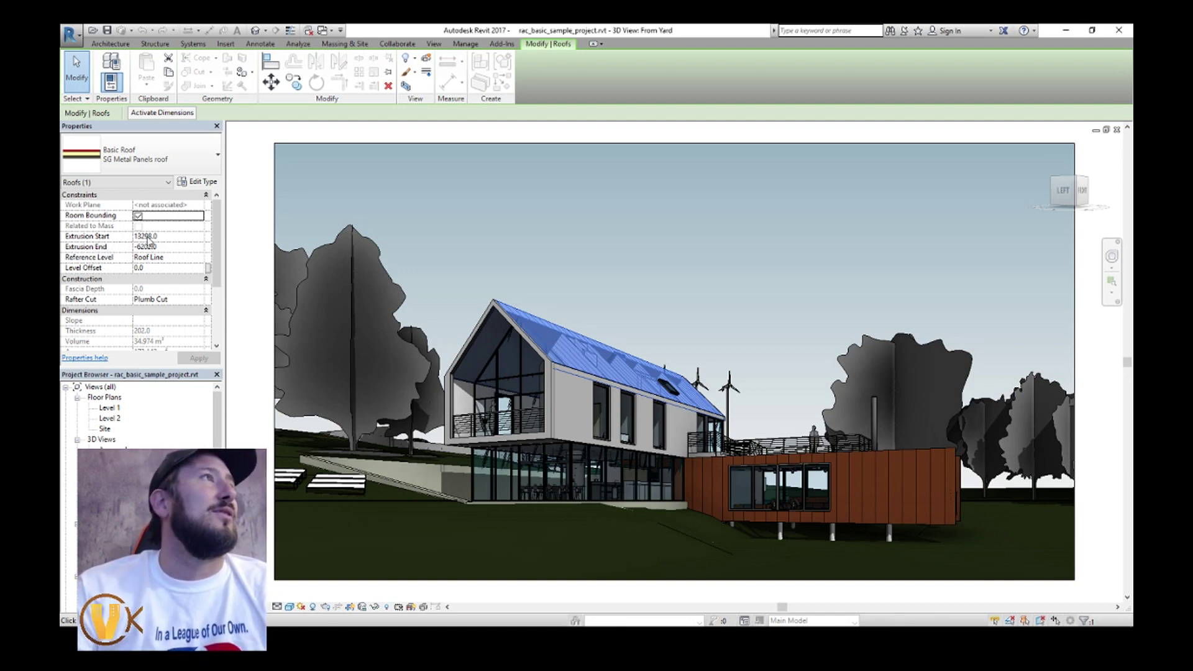
scroll(150, 286, "down", 2)
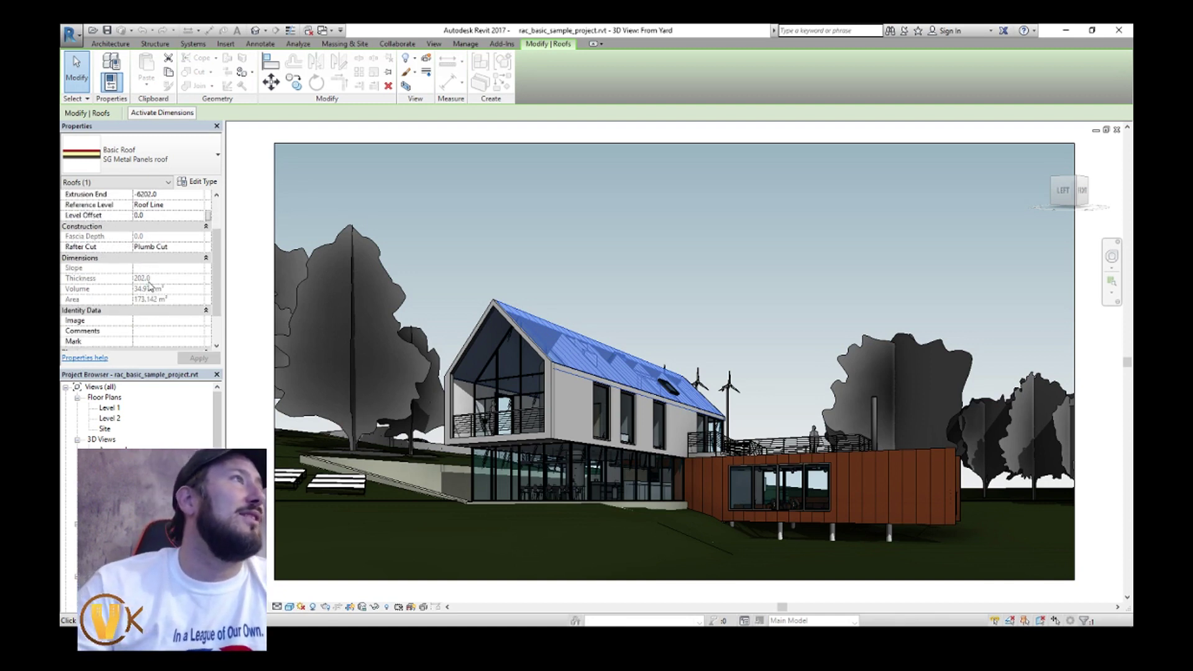
scroll(150, 267, "down", 1)
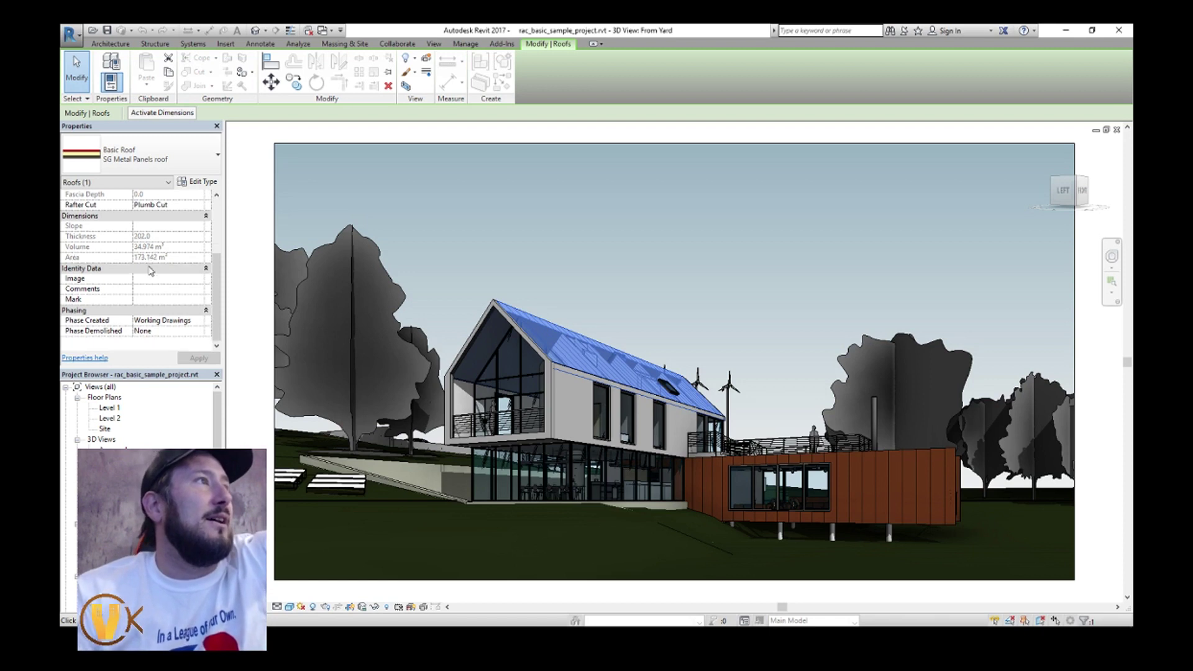
scroll(151, 268, "up", 4)
scroll(150, 270, "up", 1)
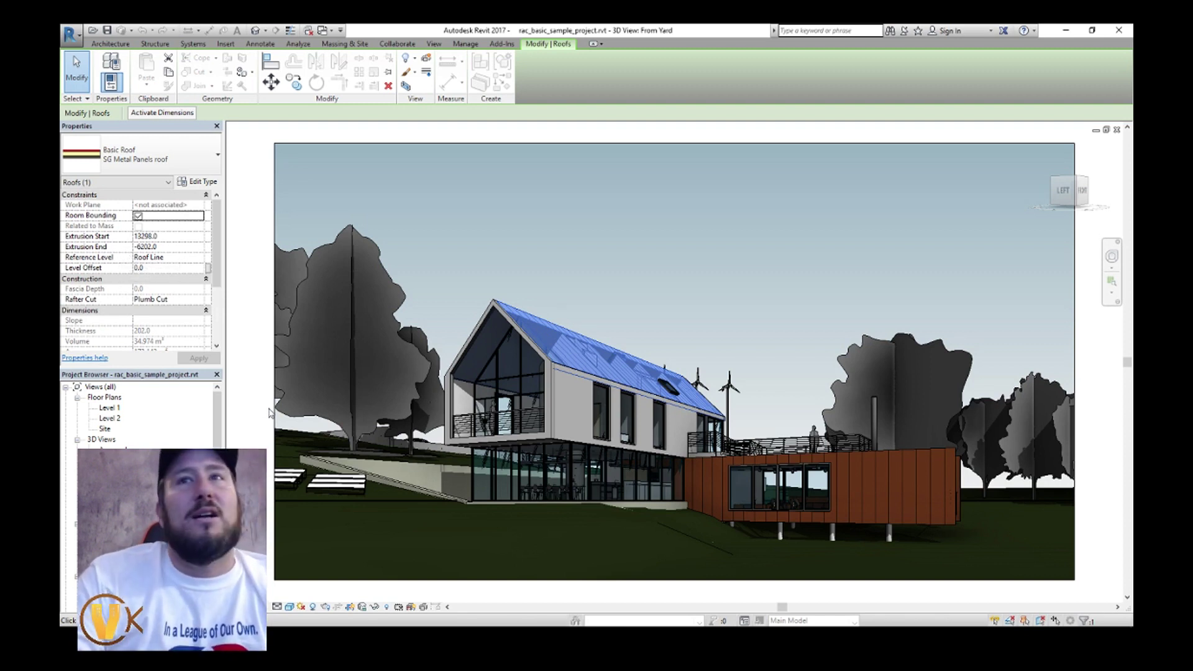
Step: Deselect the roof to show the From Yard view's properties and scroll the browser toward Sections
key("Escape")
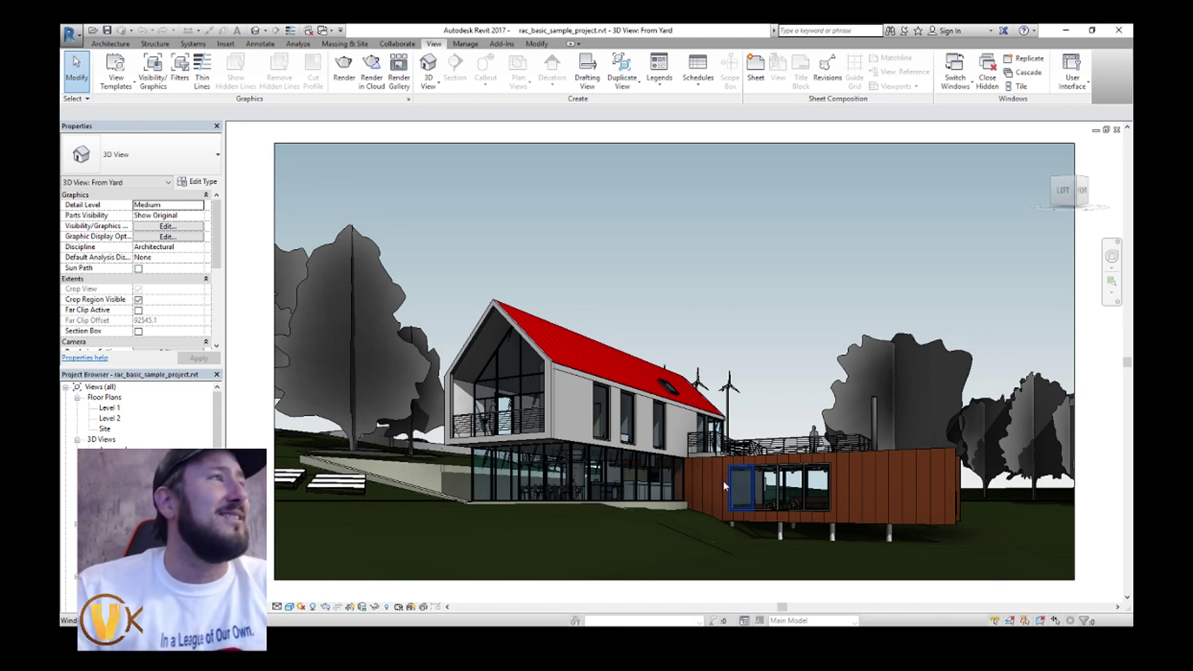
scroll(198, 435, "down", 4)
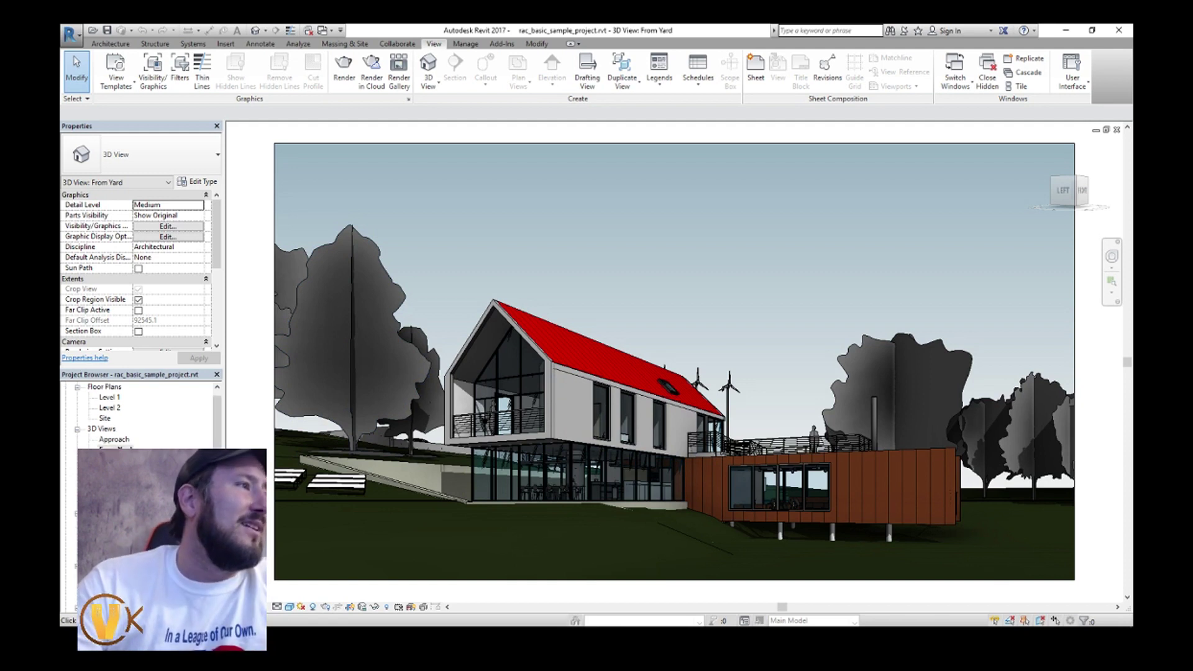
scroll(139, 413, "down", 3)
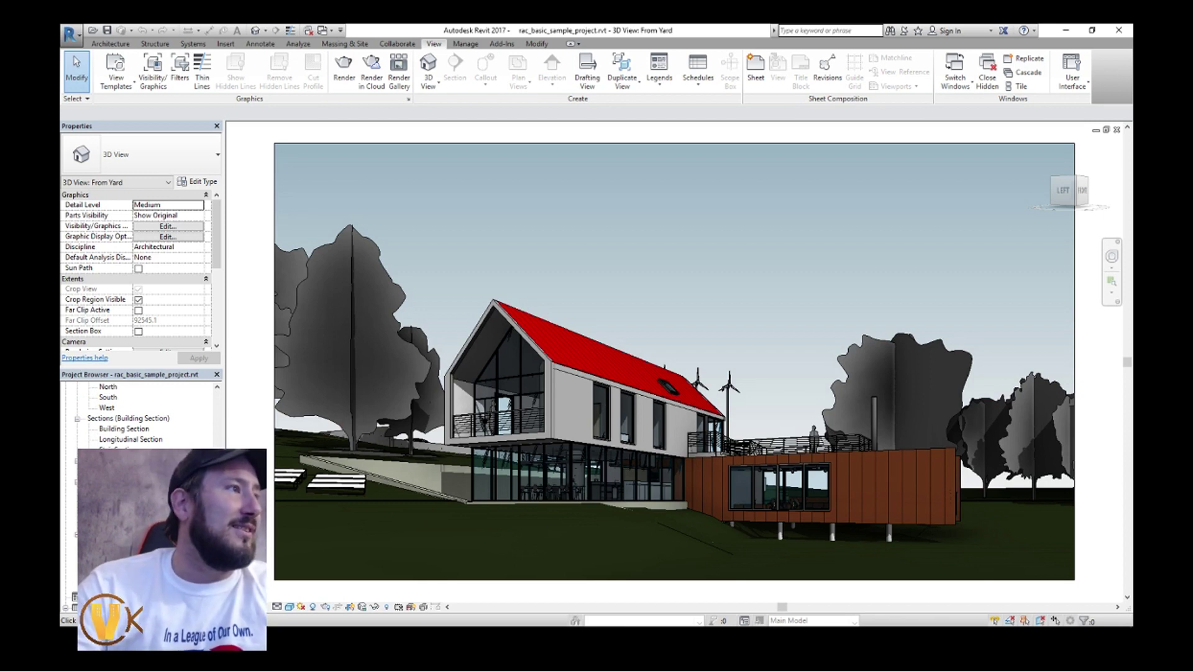
Step: Open Typ. Wall Section, zoom in and out over the wall layers, then switch to the From Yard rendering
double_click(124, 471)
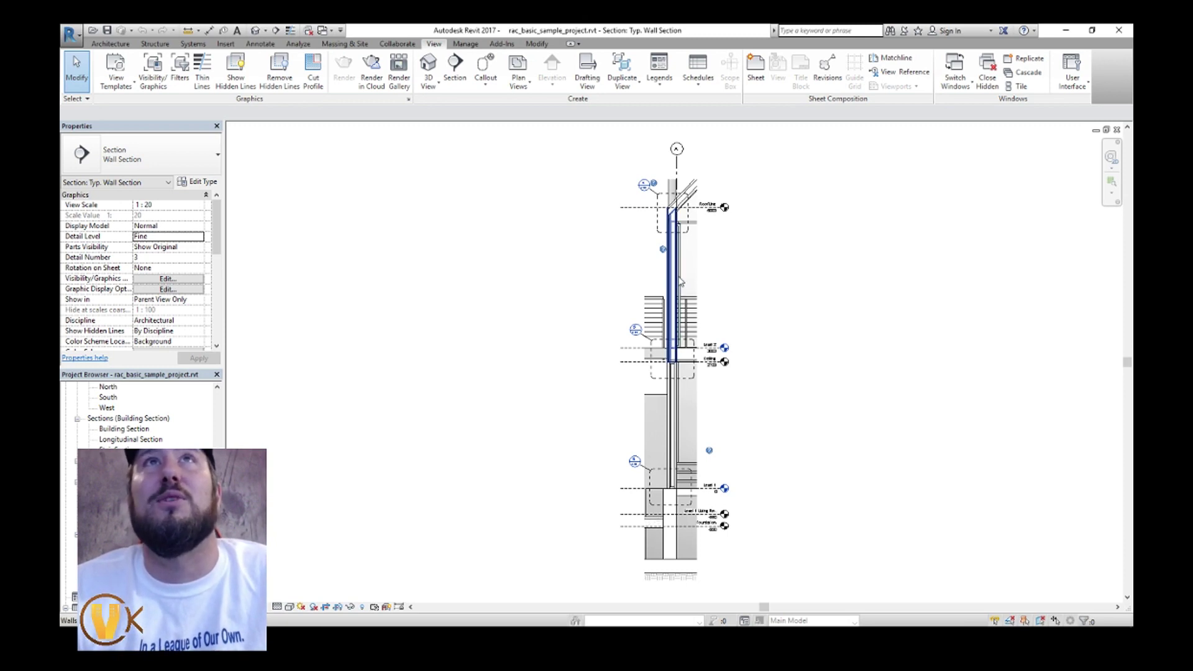
scroll(676, 280, "up", 2)
scroll(676, 281, "up", 4)
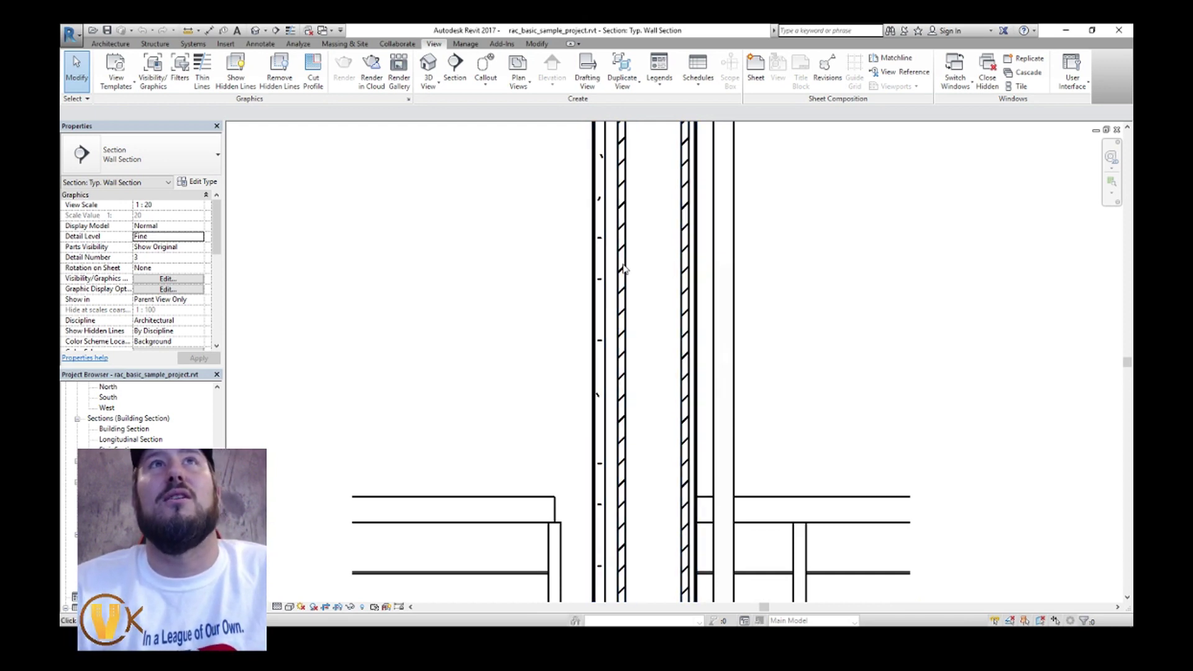
scroll(644, 292, "down", 2)
scroll(645, 292, "down", 4)
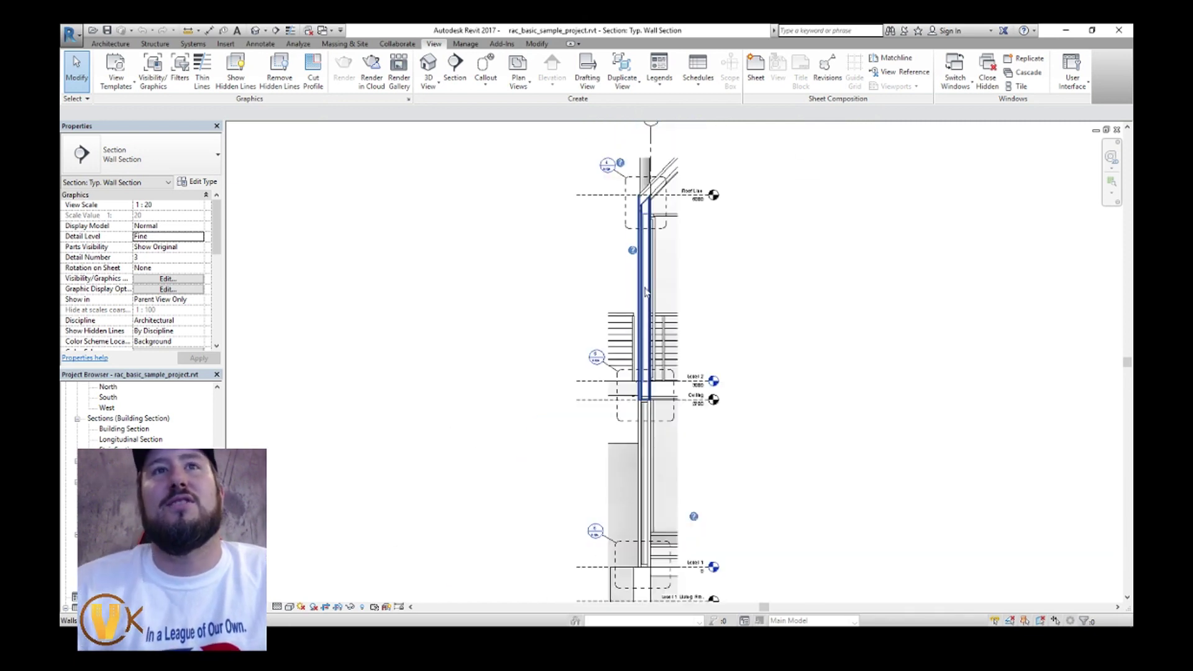
scroll(645, 291, "up", 8)
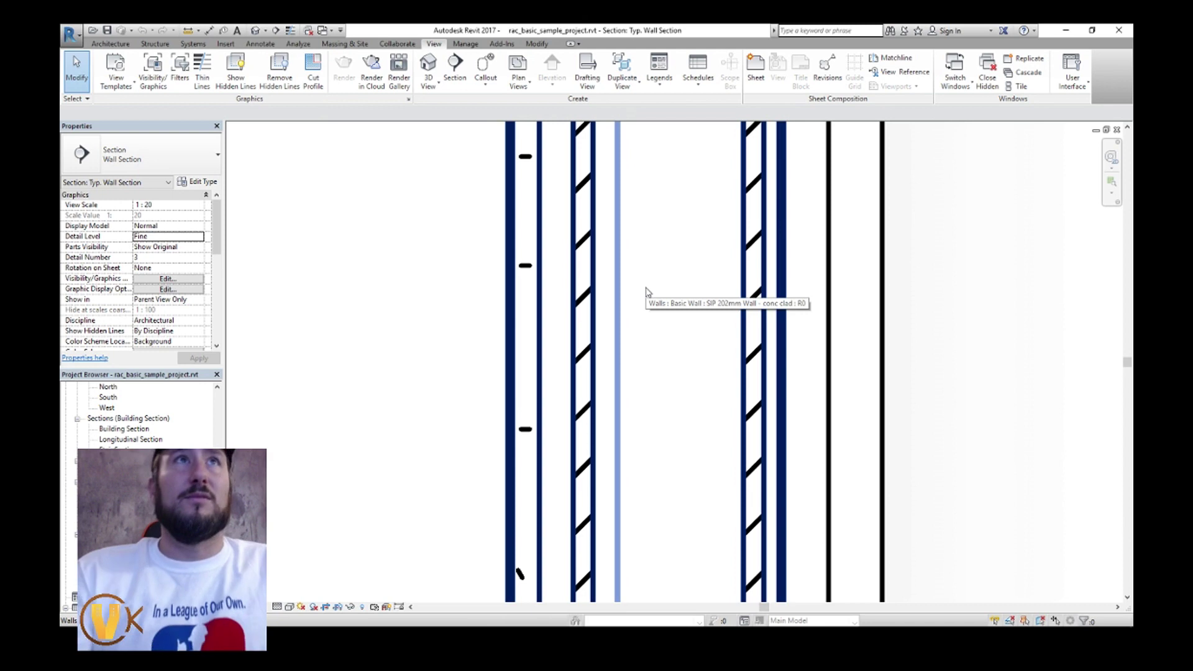
scroll(640, 313, "down", 2)
scroll(639, 314, "down", 3)
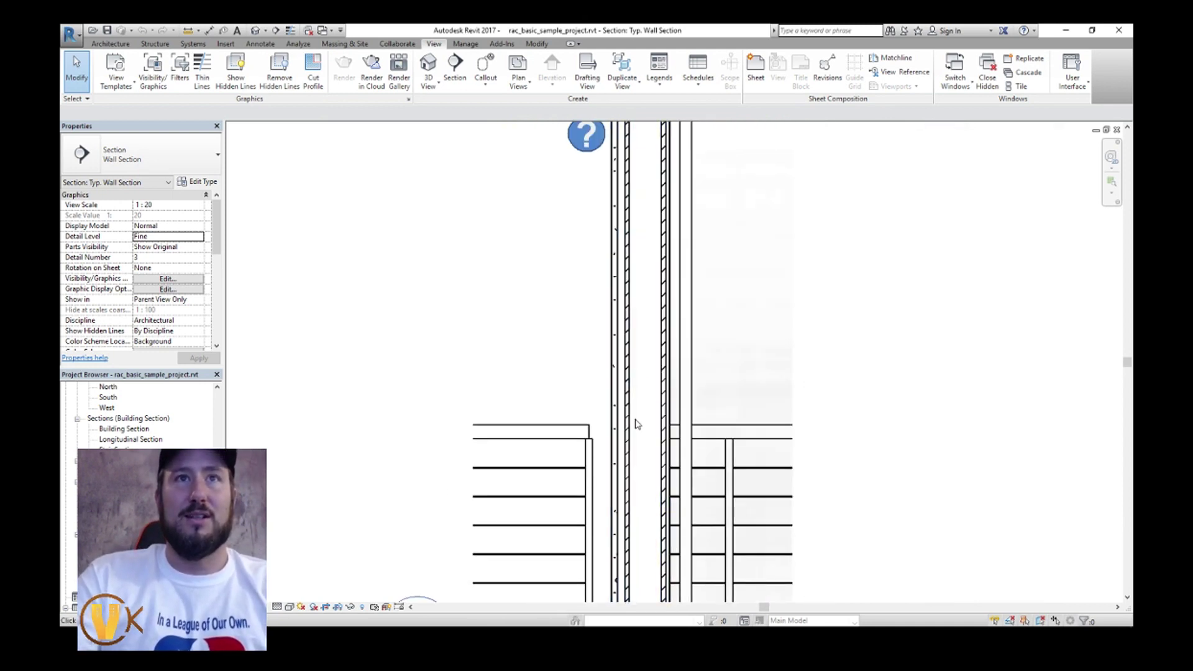
scroll(633, 420, "down", 4)
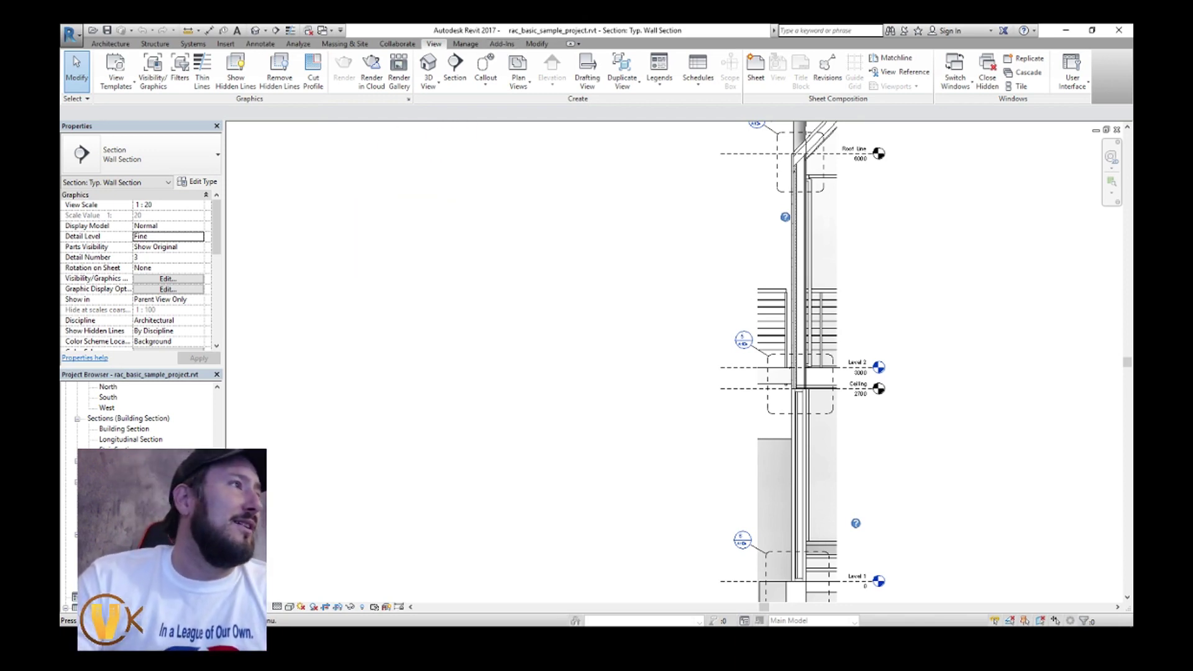
scroll(140, 413, "down", 1)
key("ctrl+Tab")
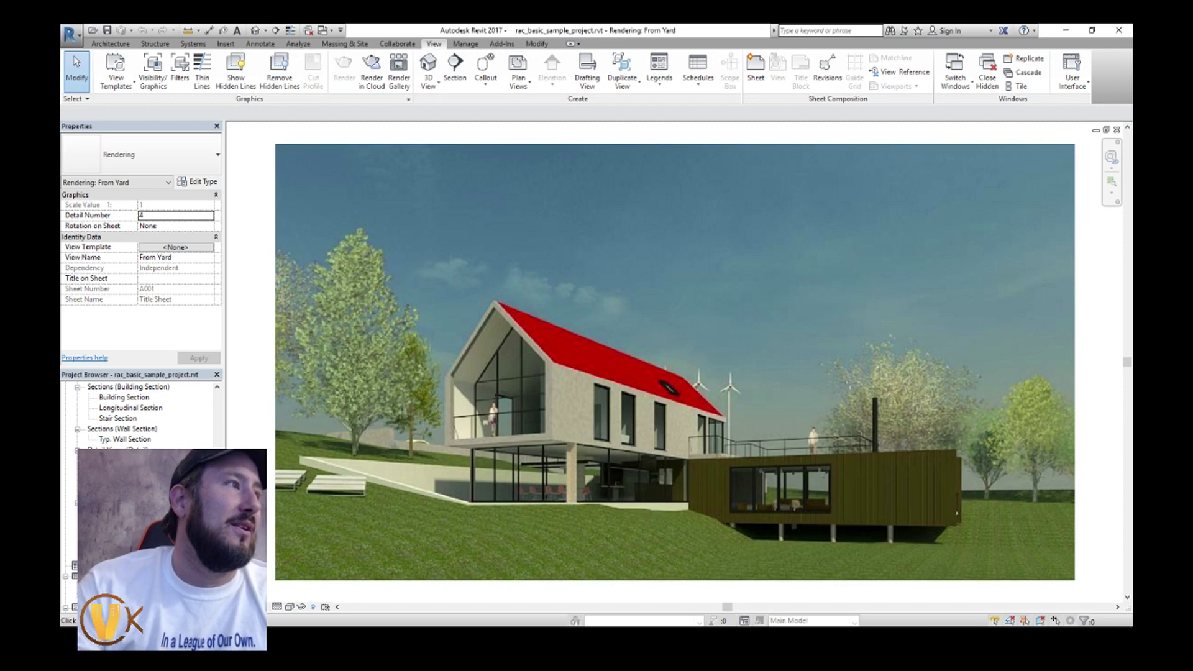
Step: Move on to the Kitchen rendering and scroll further down the Project Browser
key("ctrl+Tab")
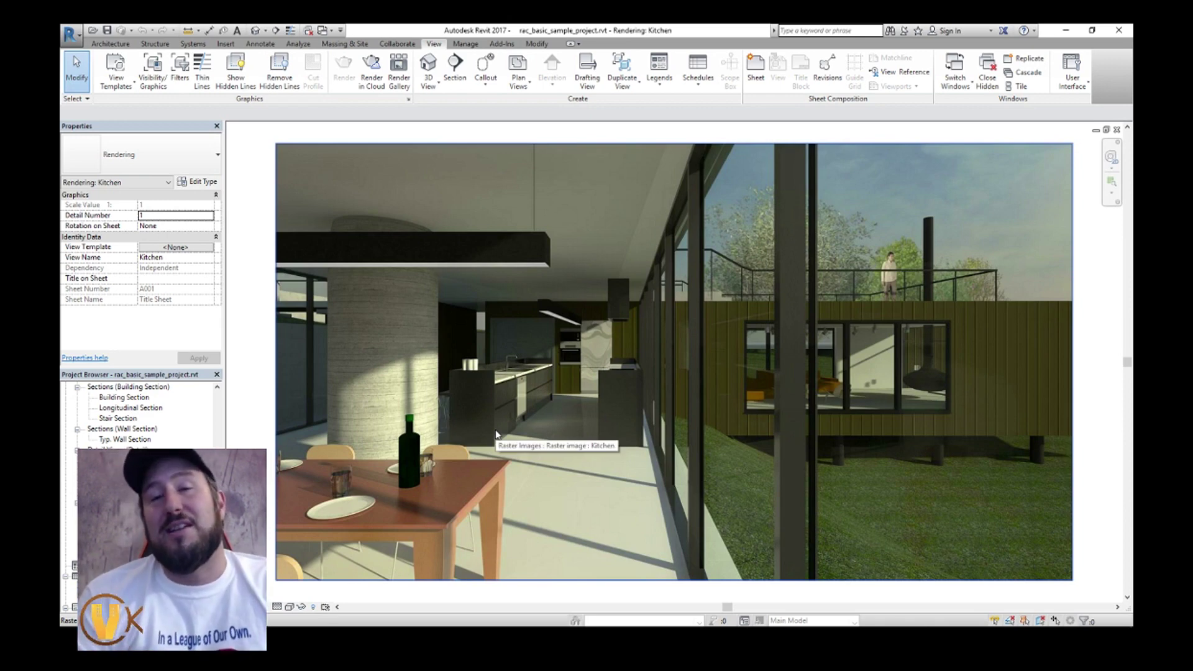
scroll(143, 413, "down", 3)
scroll(143, 414, "down", 1)
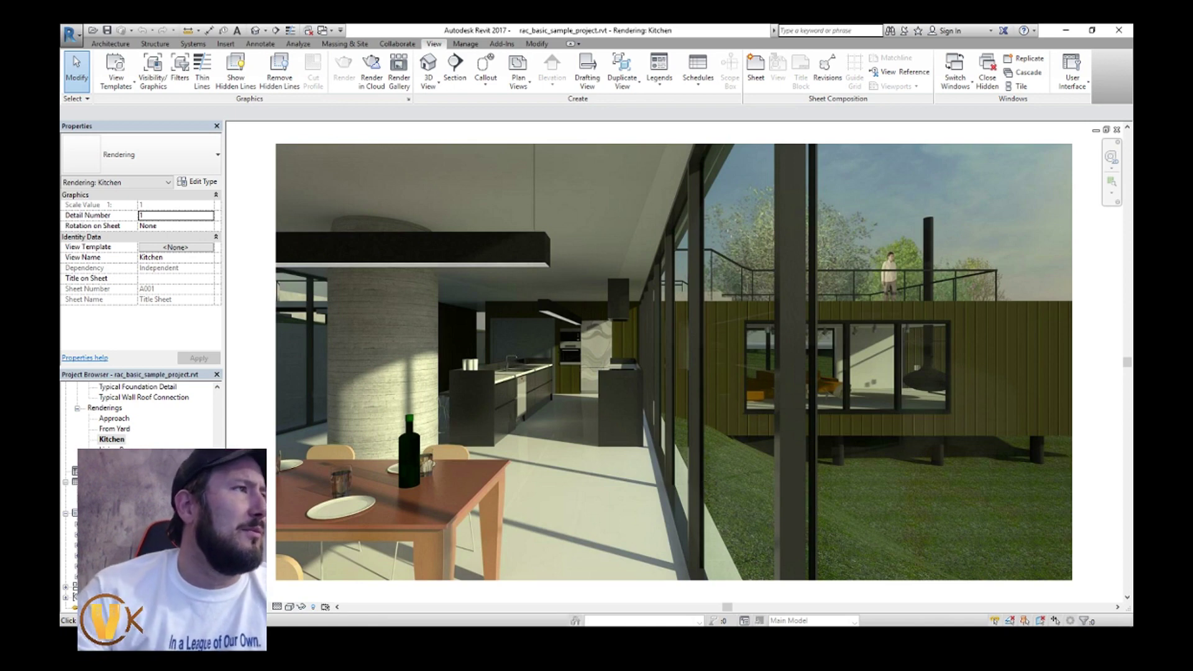
Step: Open the A001 Title Sheet, then the A101 Site Plan sheet
double_click(99, 524)
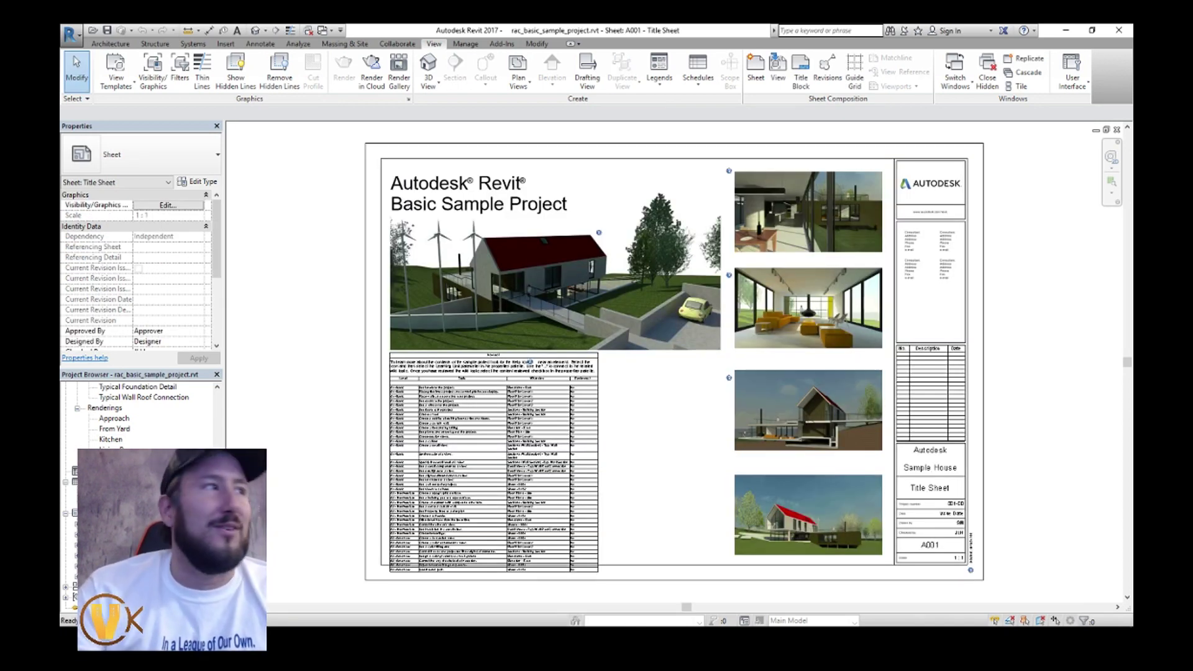
left_click(105, 534)
key("Return")
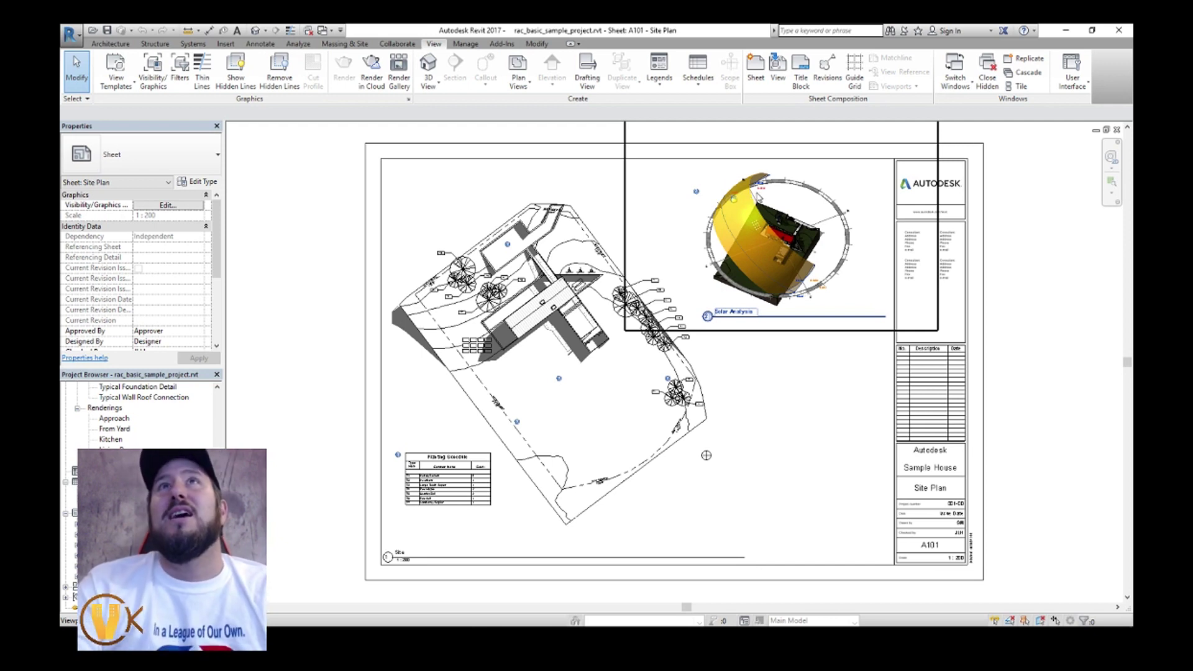
Step: Drag the Solar Analysis viewport lower on the Site Plan sheet and deselect it
left_click(758, 199)
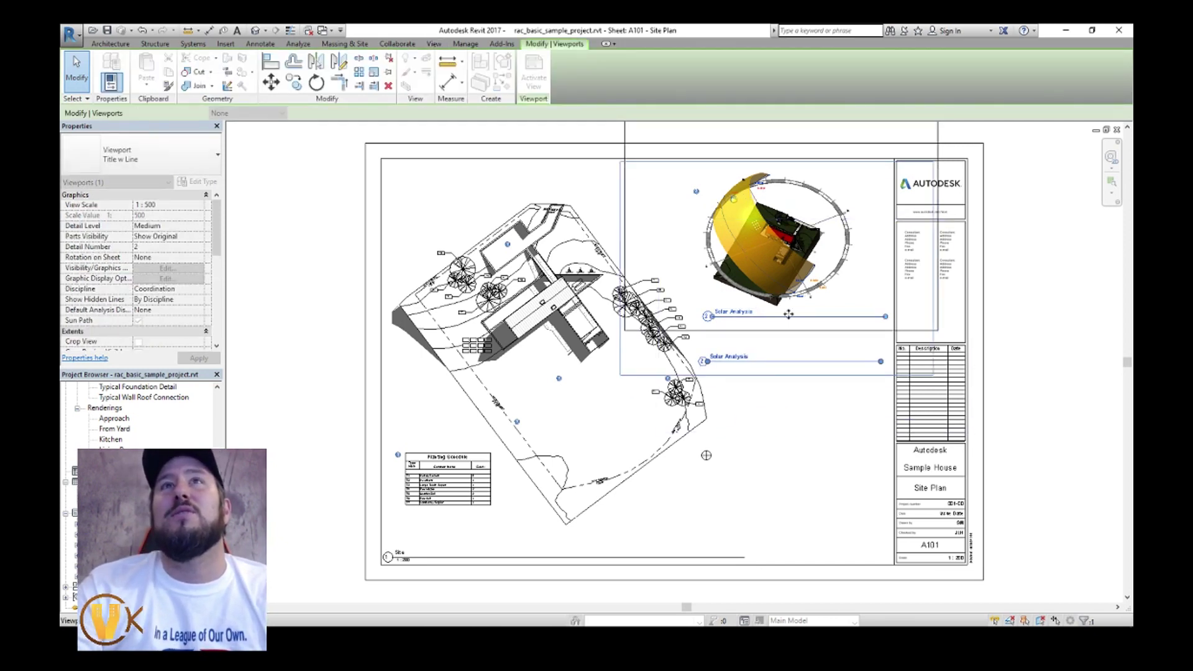
left_click_drag(787, 314, 782, 359)
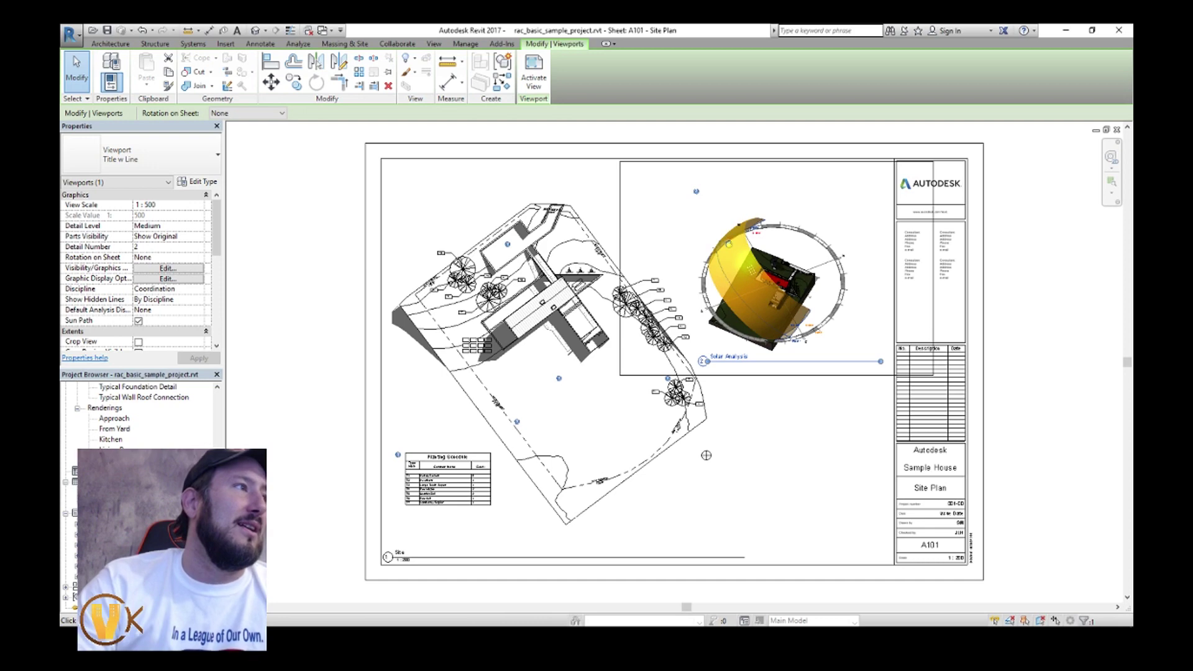
key("Escape")
Step: Switch to sheet A102 – Plans with the Level 1 and Level 2 colour-coded plans
key("ctrl+Tab")
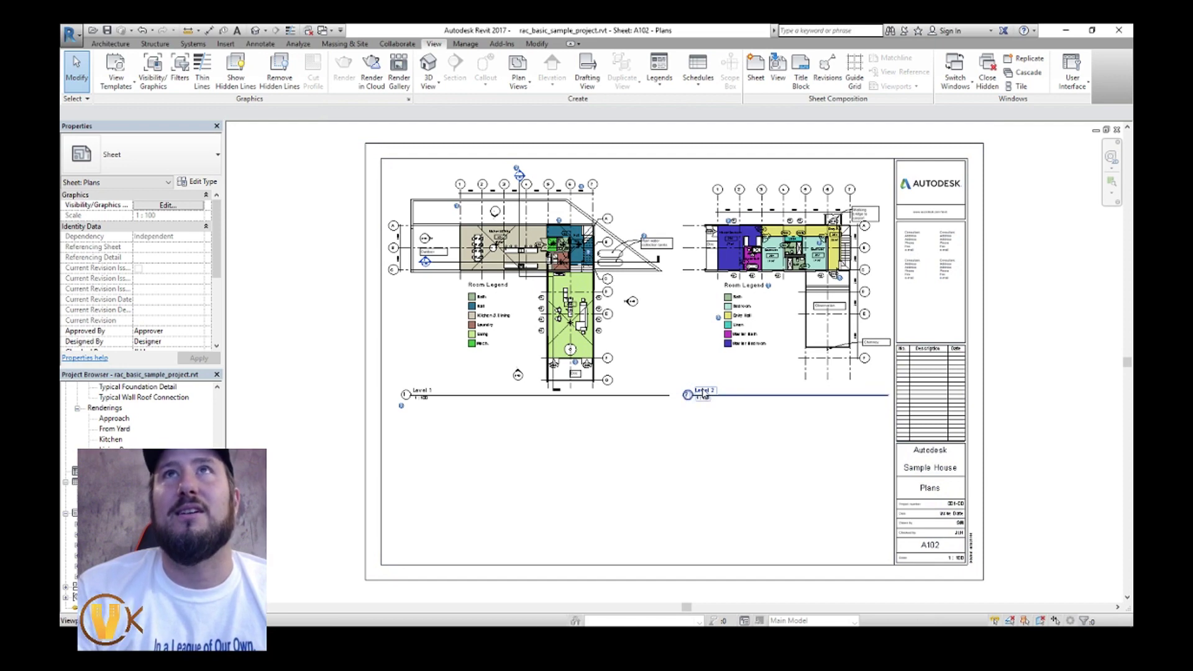
Step: Drag the Level 2 plan viewport down and to the left on A102, then zoom out
scroll(758, 286, "up", 6)
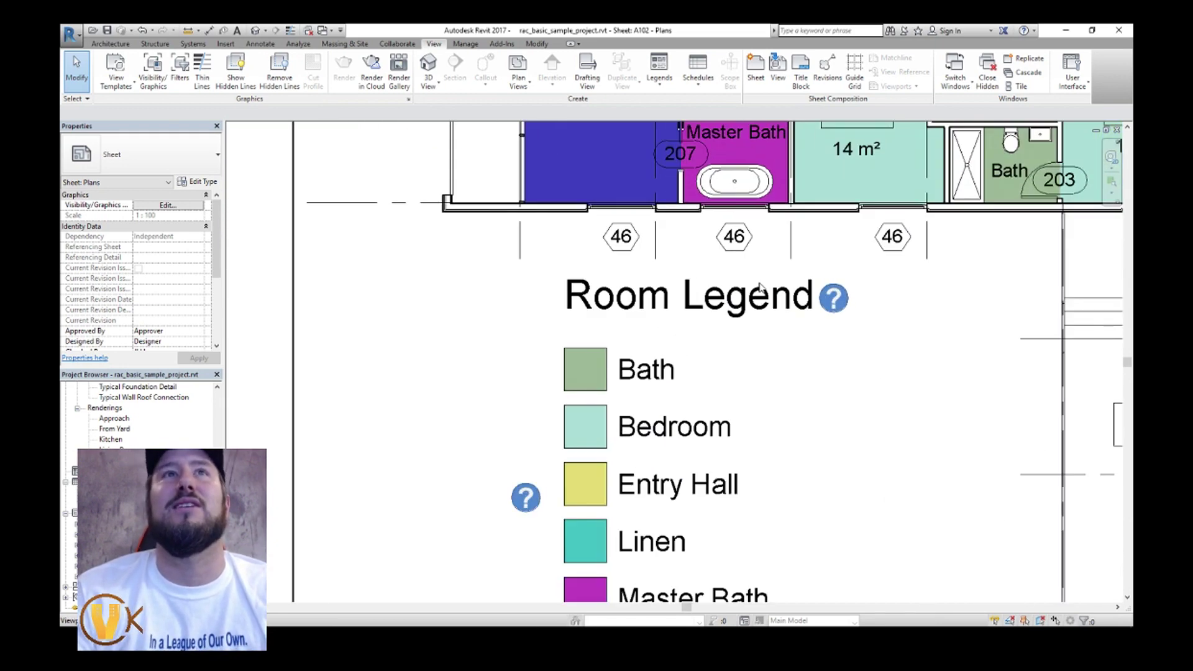
scroll(759, 287, "down", 2)
left_click(912, 239)
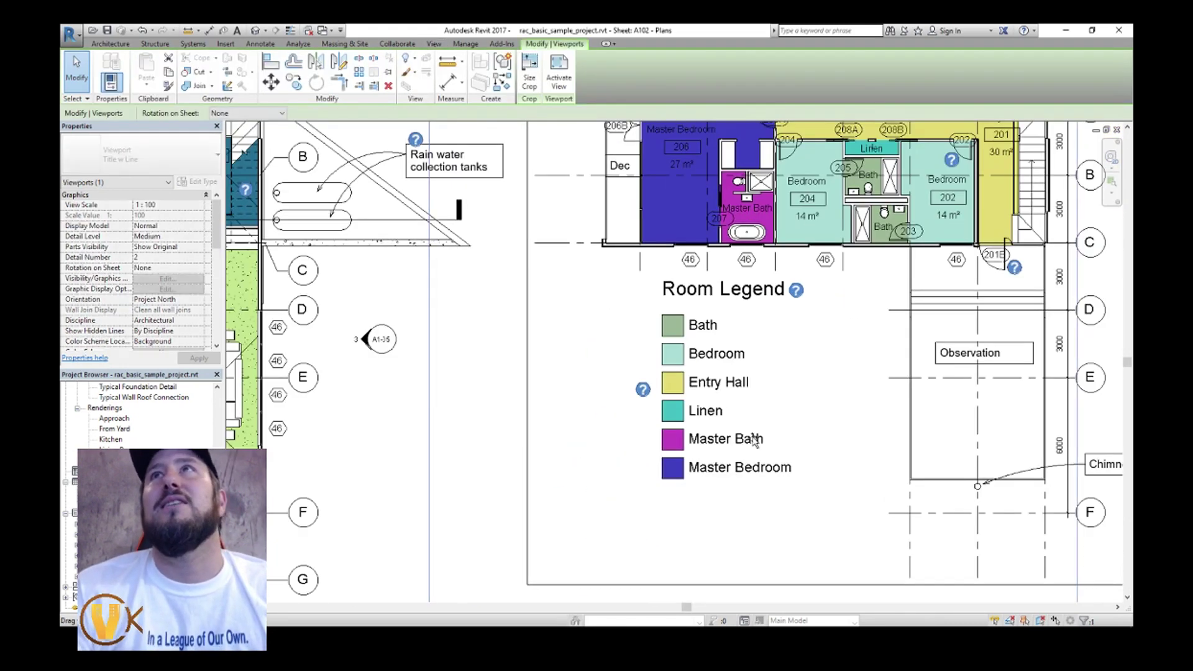
left_click_drag(912, 240, 814, 371)
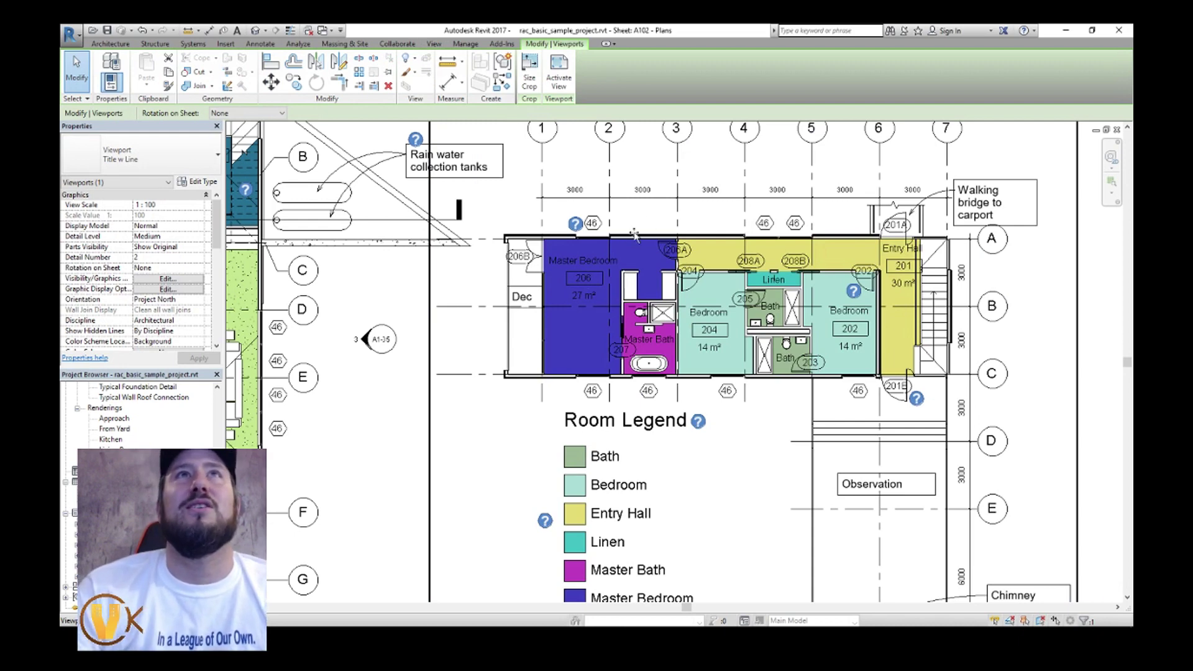
scroll(621, 297, "down", 5)
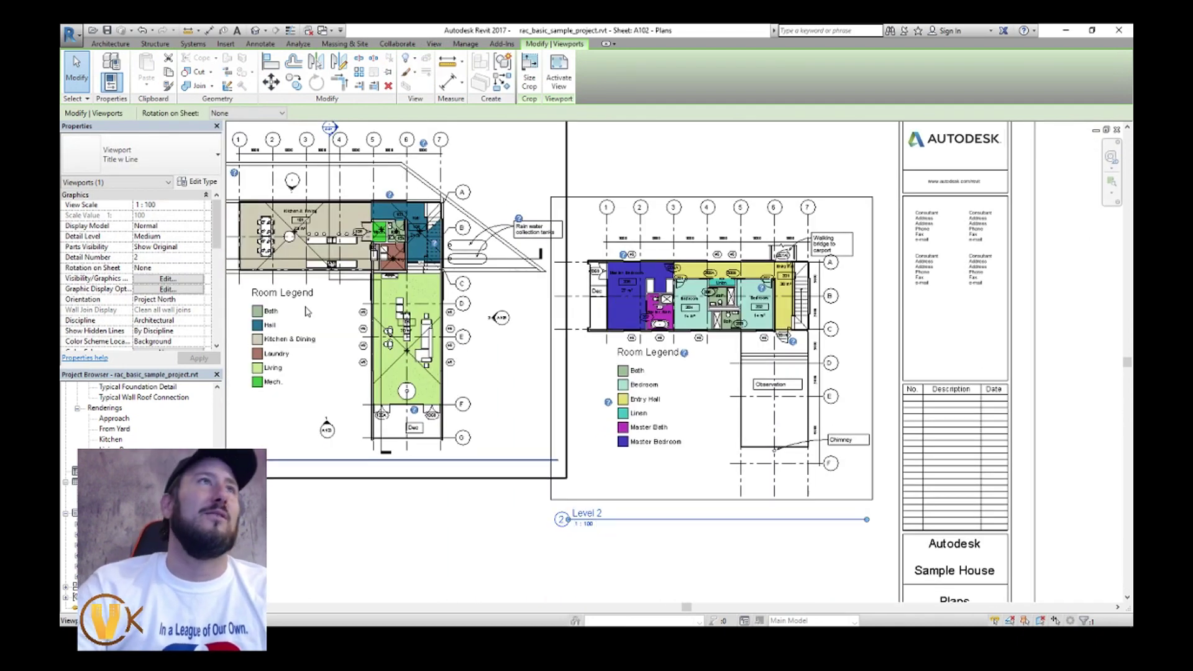